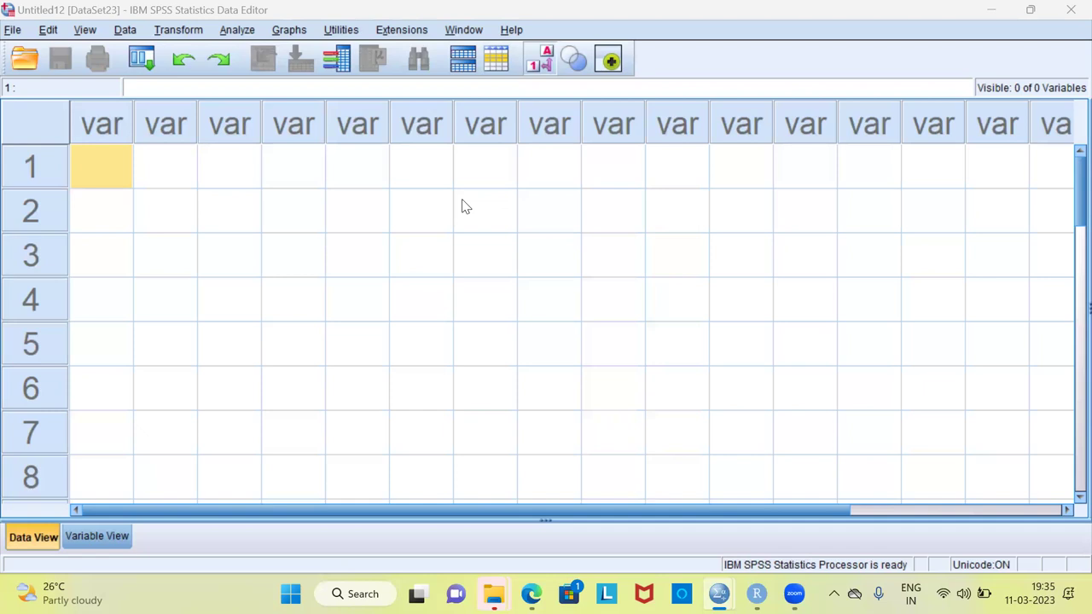
- Open the recently used dataset Employee data.sav and widen the gender column so its values can be read
click(13, 32)
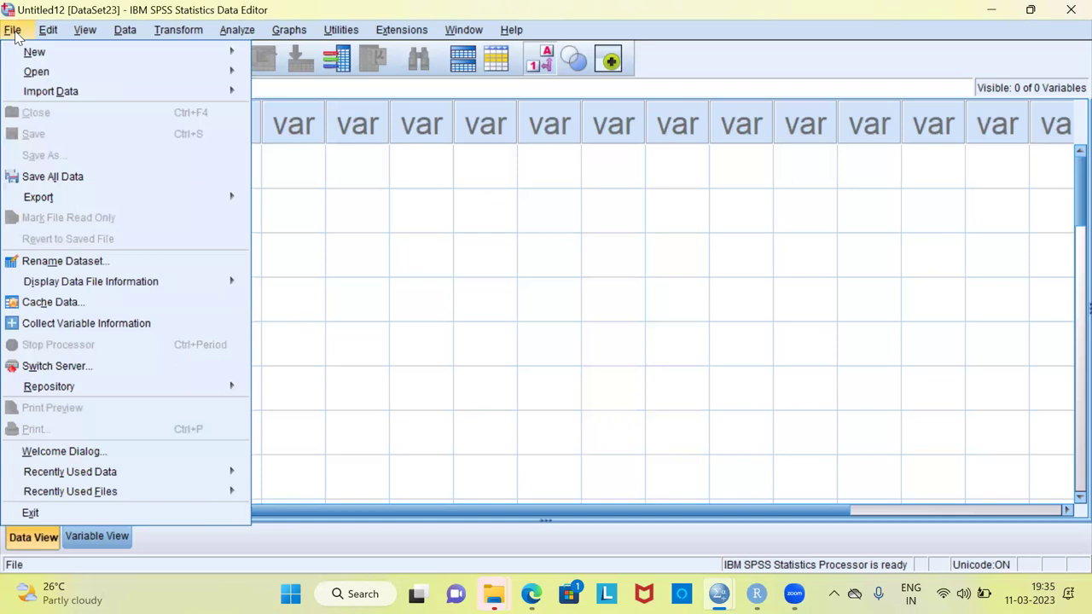
mouse_move(52, 478)
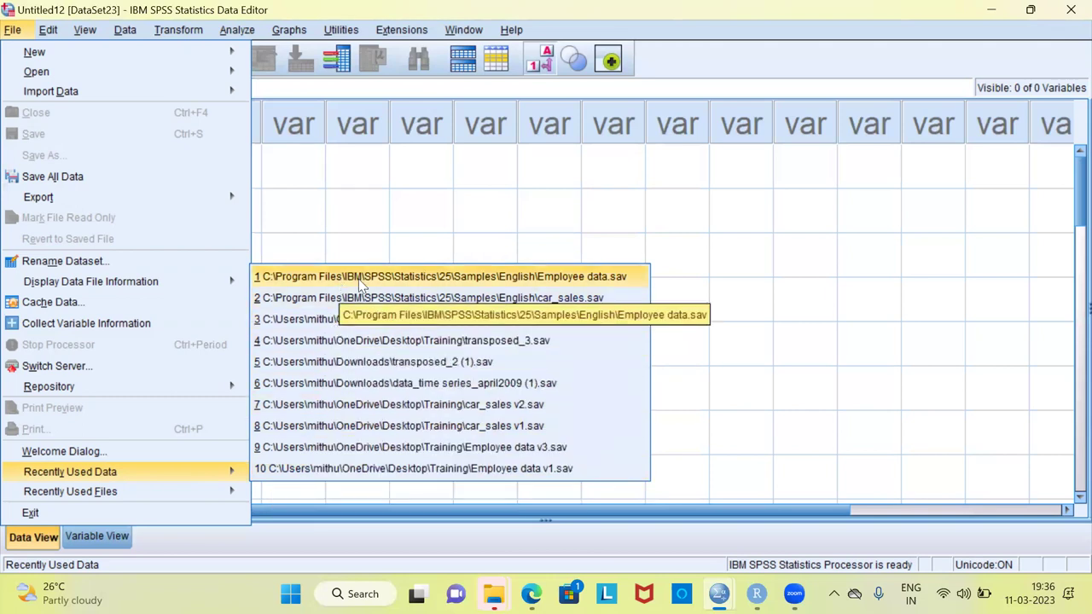
click(447, 276)
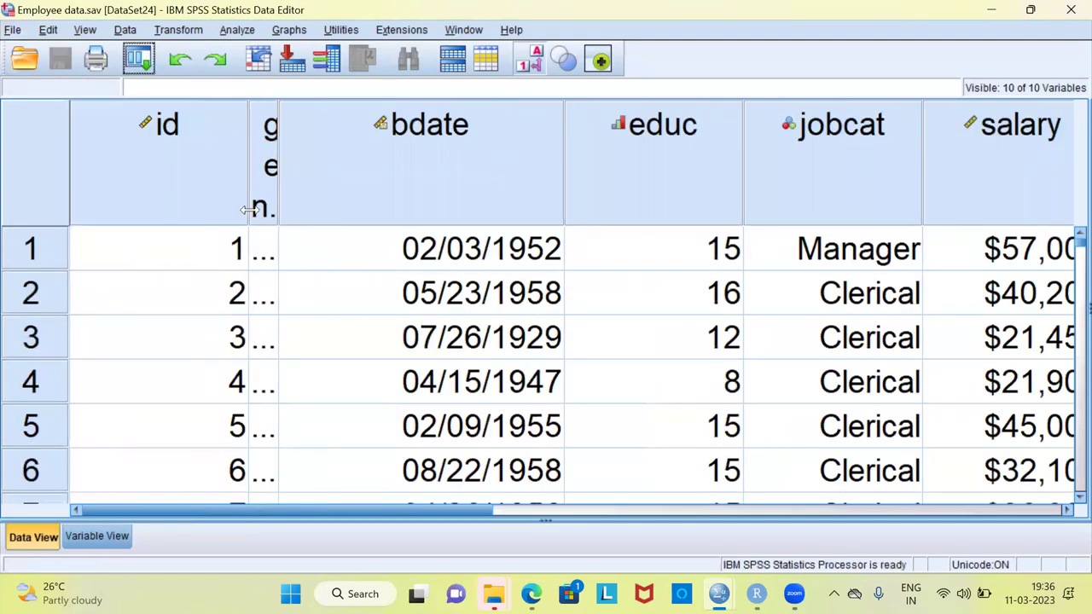
drag(233, 209, 347, 204)
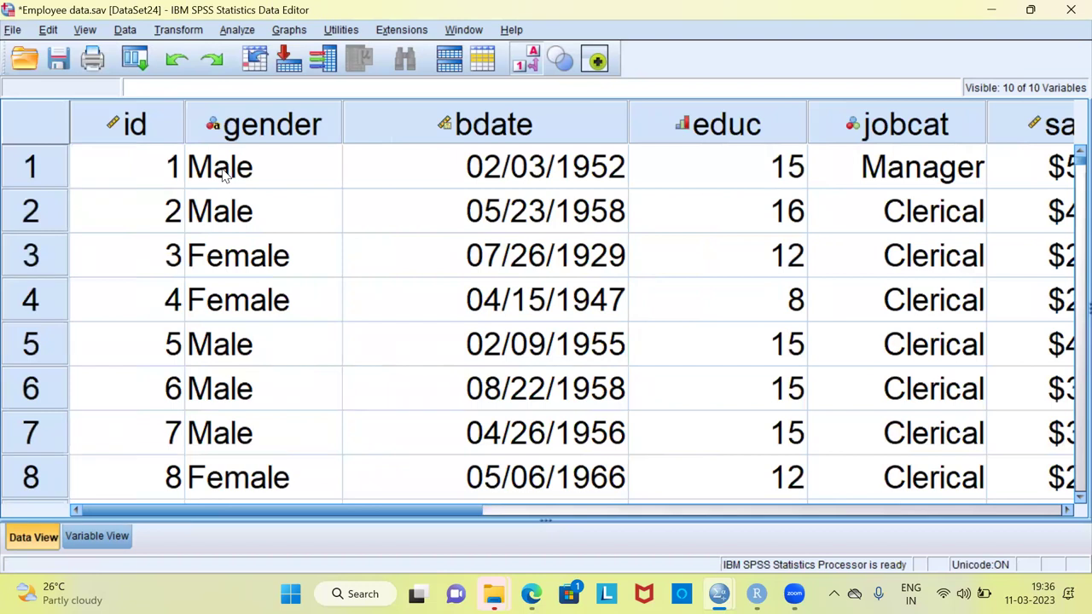
- Examine each variable column of the employee dataset in turn, from id and gender through to prevexp and minority
click(170, 141)
click(261, 137)
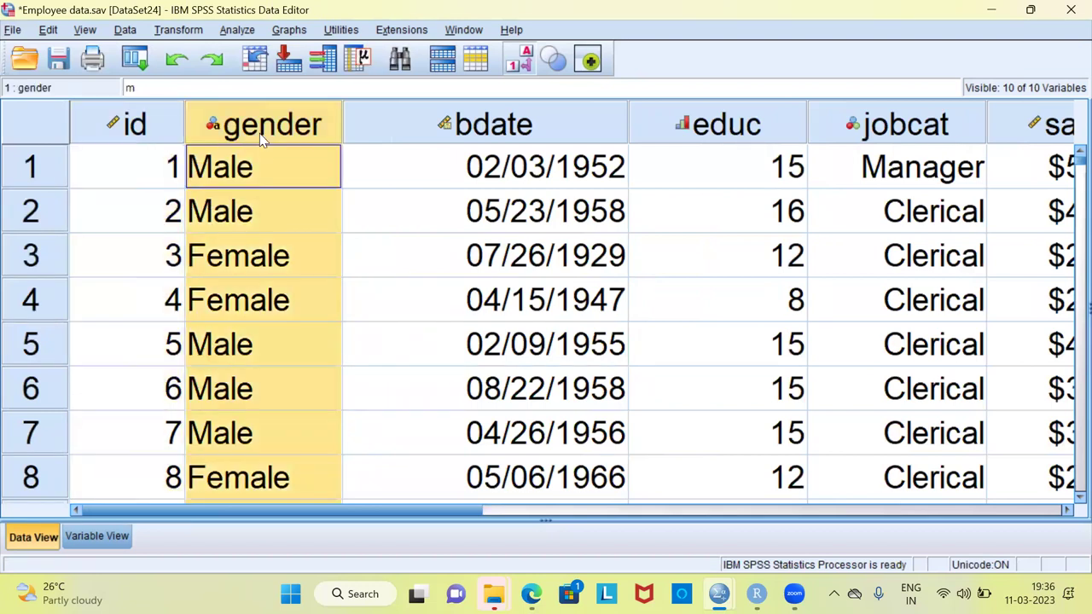
click(496, 130)
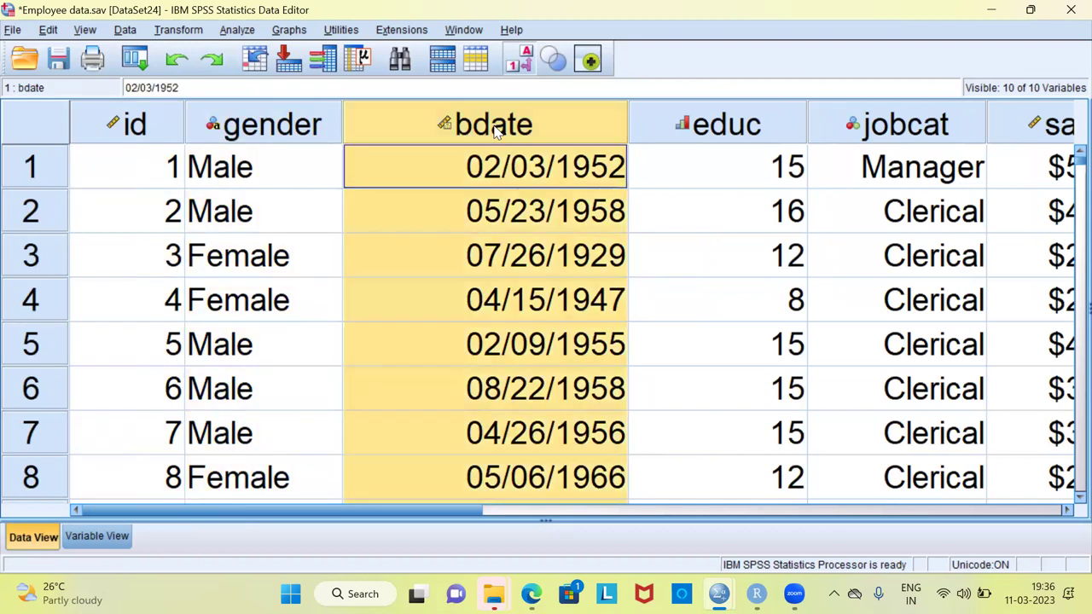
click(715, 125)
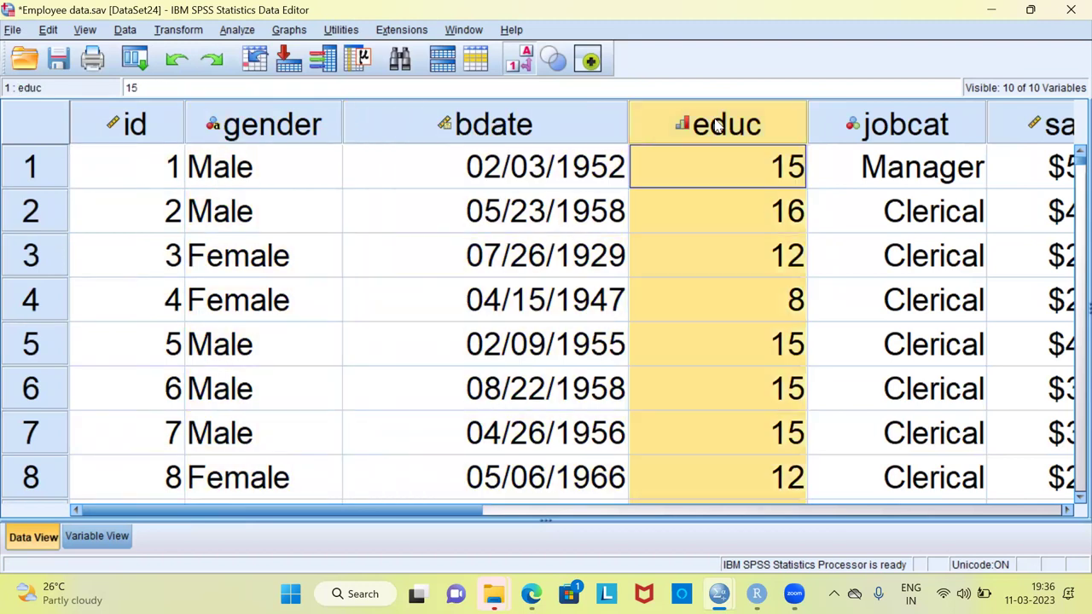
click(879, 132)
click(1051, 126)
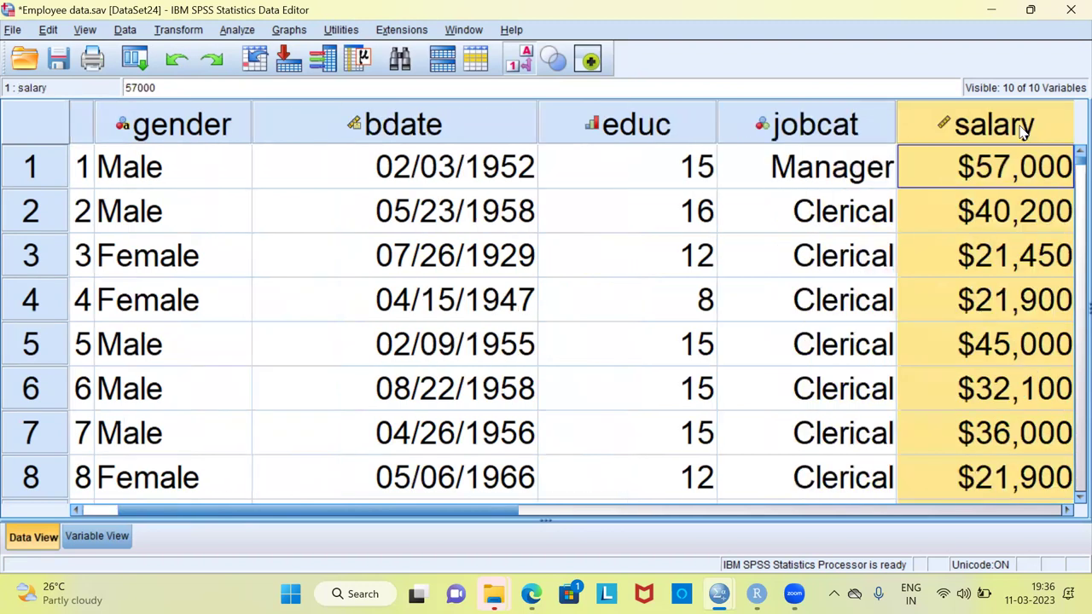
click(1067, 510)
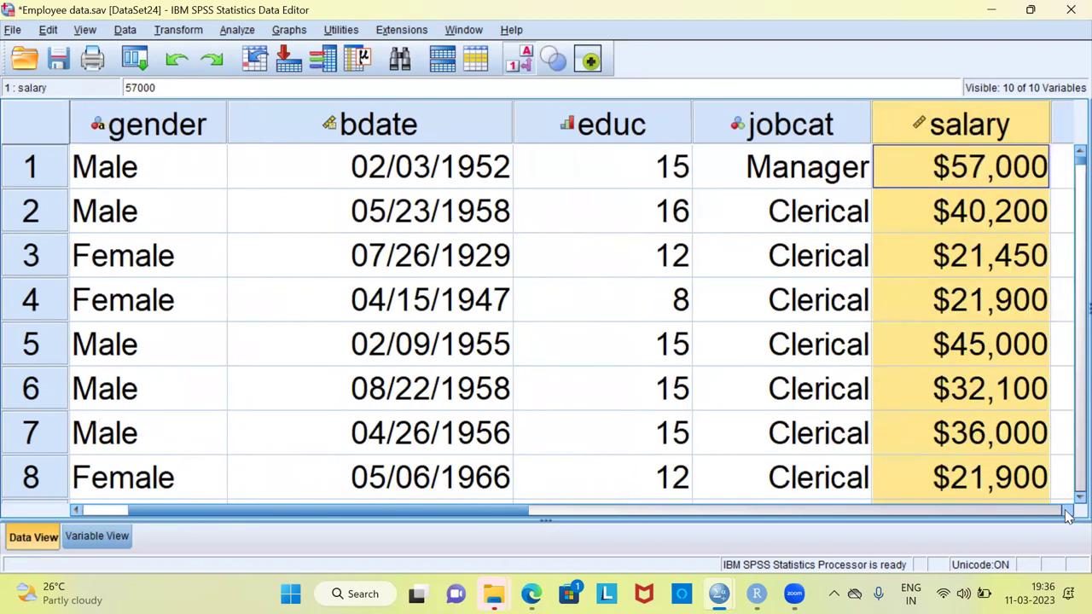
click(1067, 511)
scroll(636, 235, right, 3)
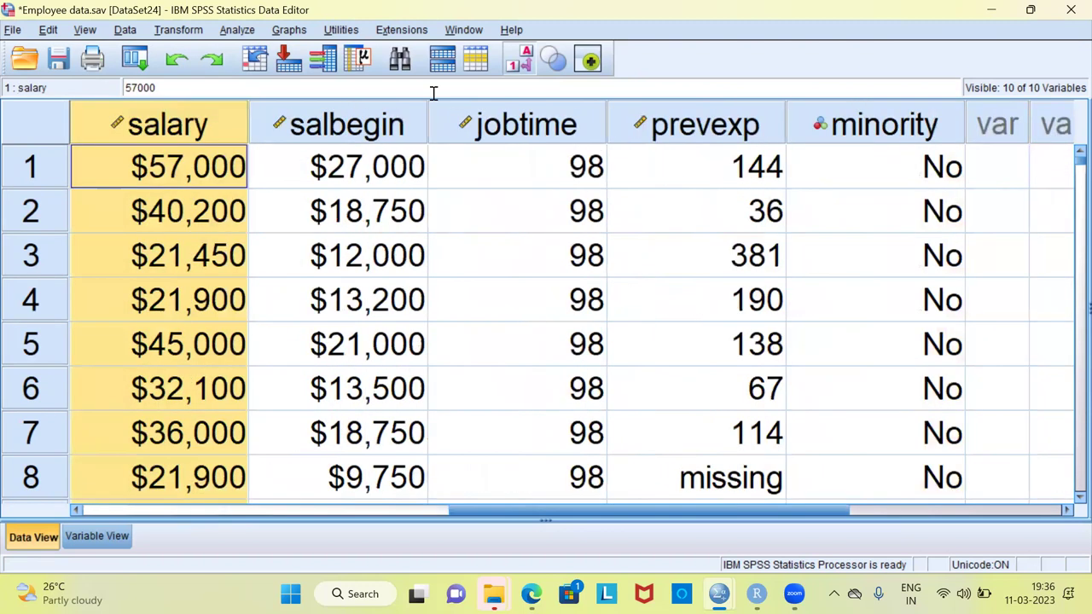
click(373, 132)
click(530, 128)
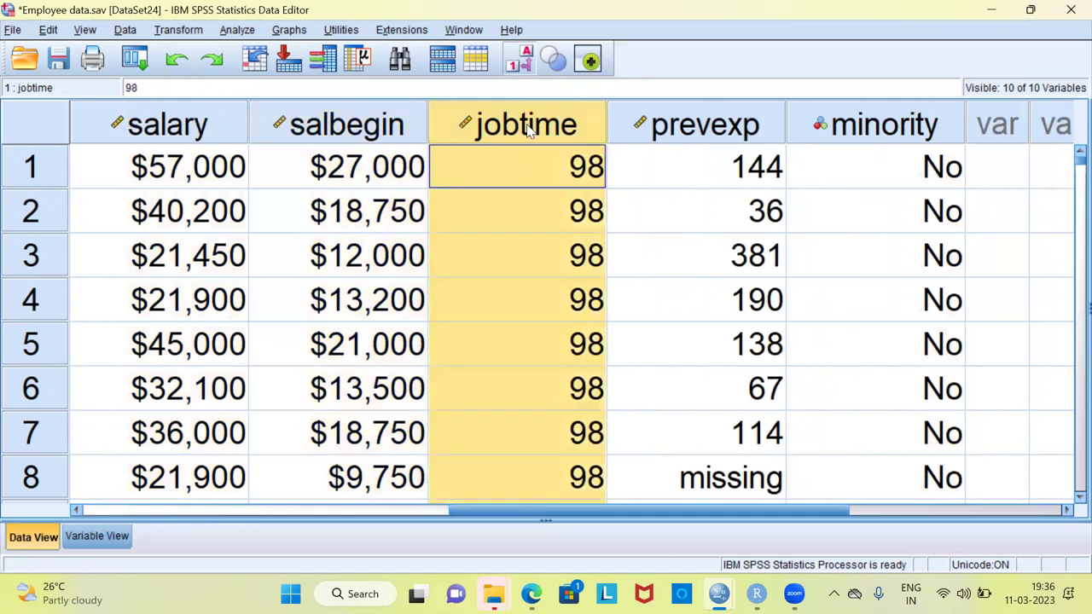
click(687, 126)
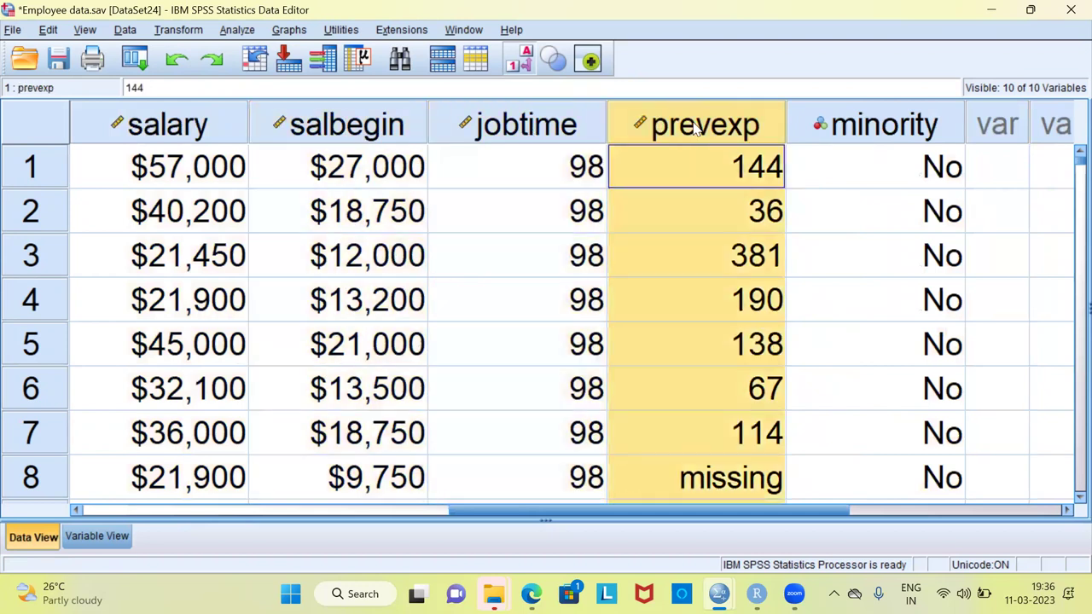
click(859, 132)
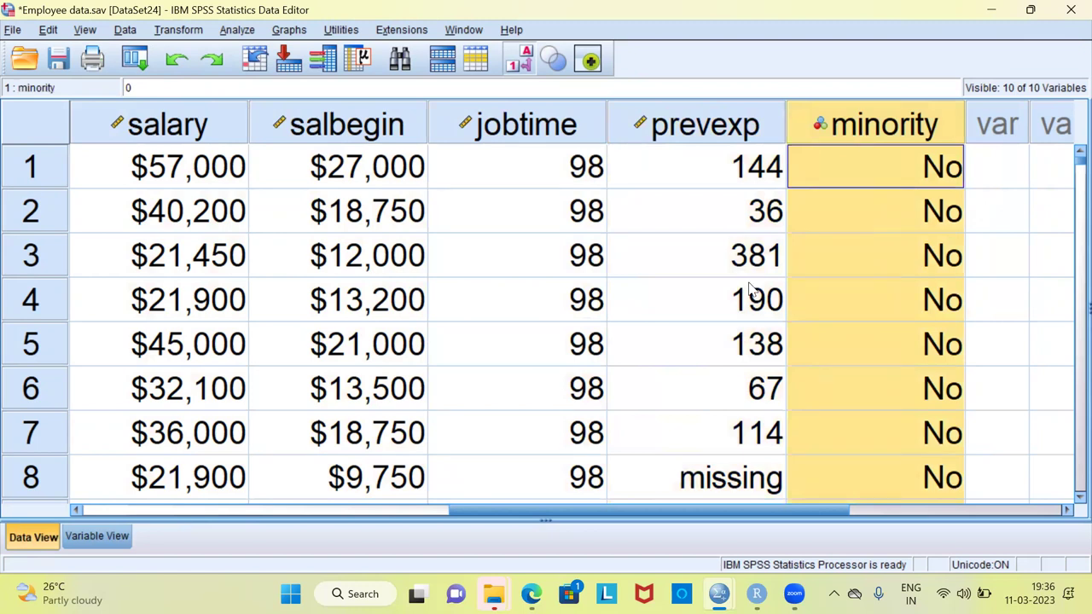
drag(618, 507, 233, 508)
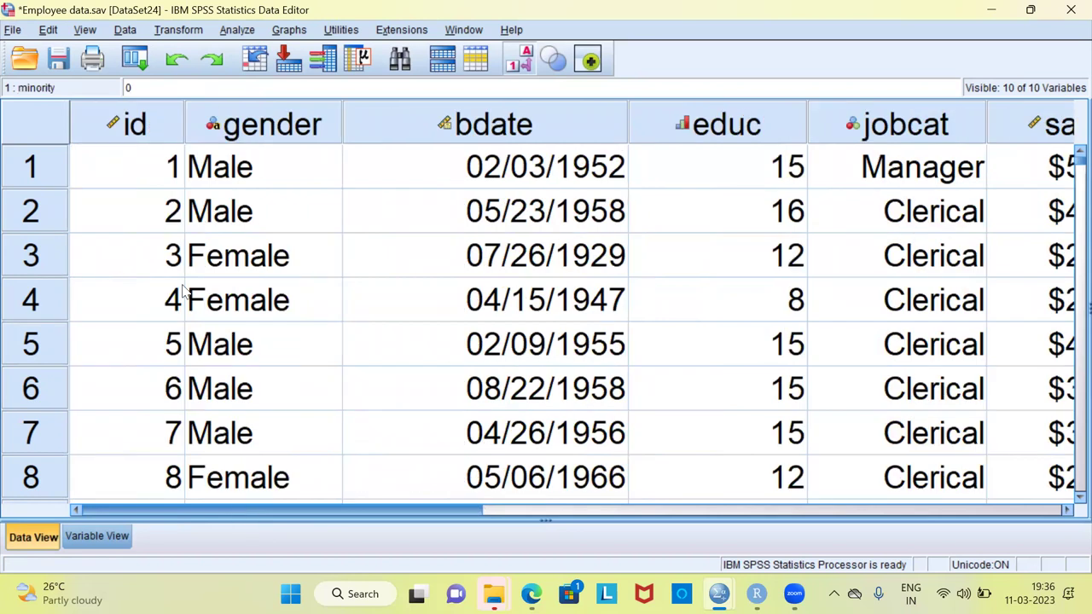
- Check the last case of the dataset in the id column and return to the first case
click(150, 185)
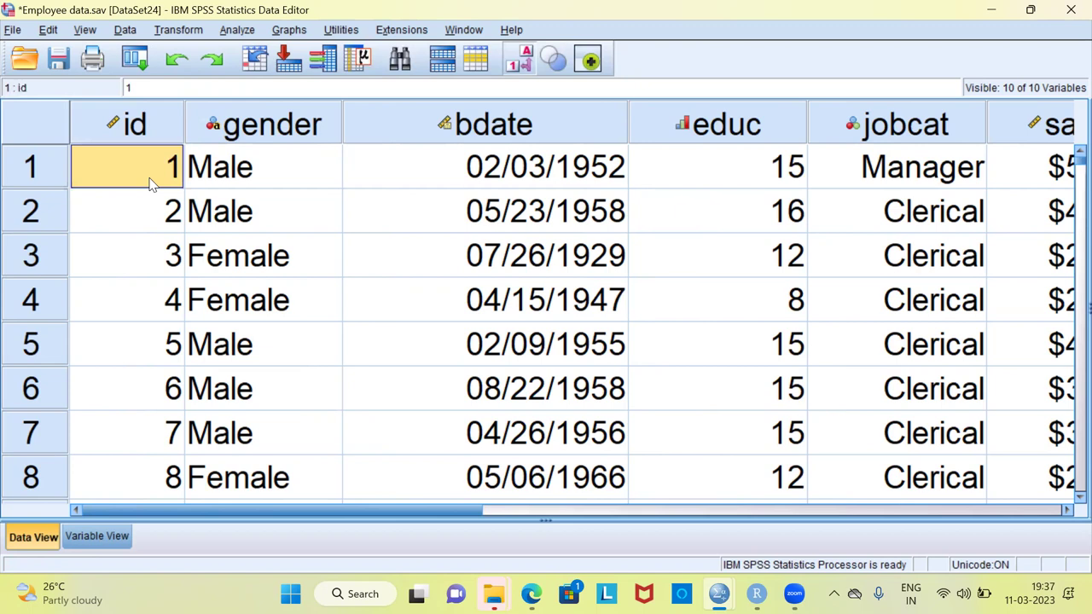
key(ctrl+Down)
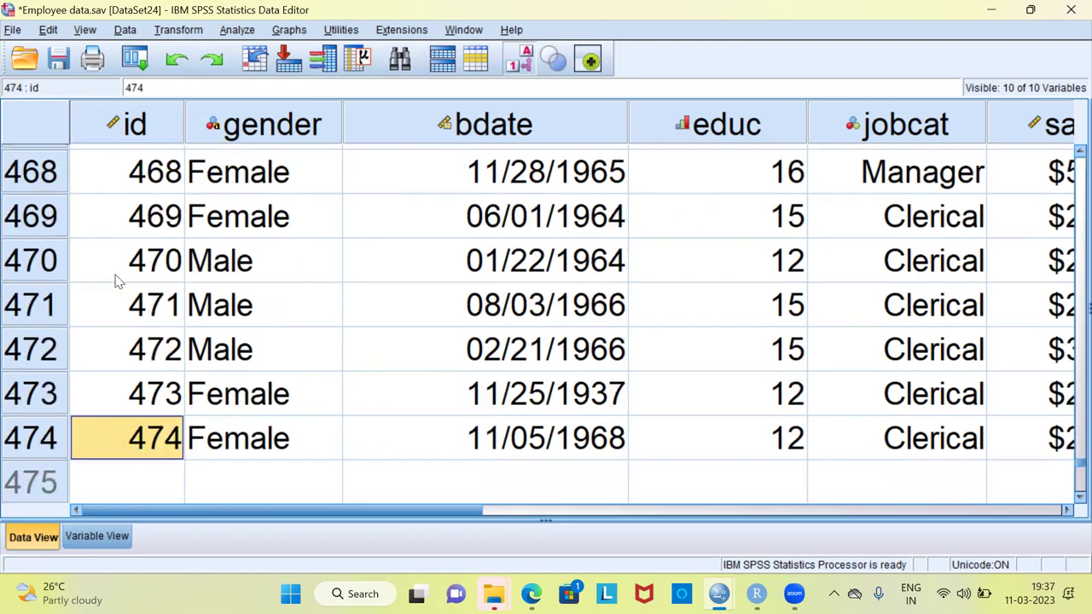
click(58, 440)
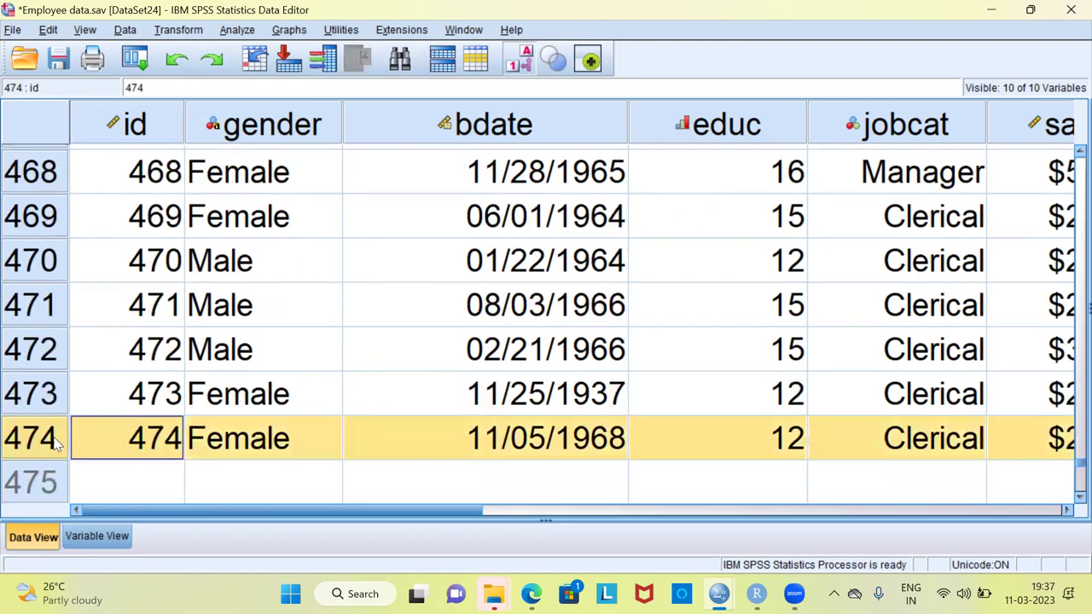
click(113, 438)
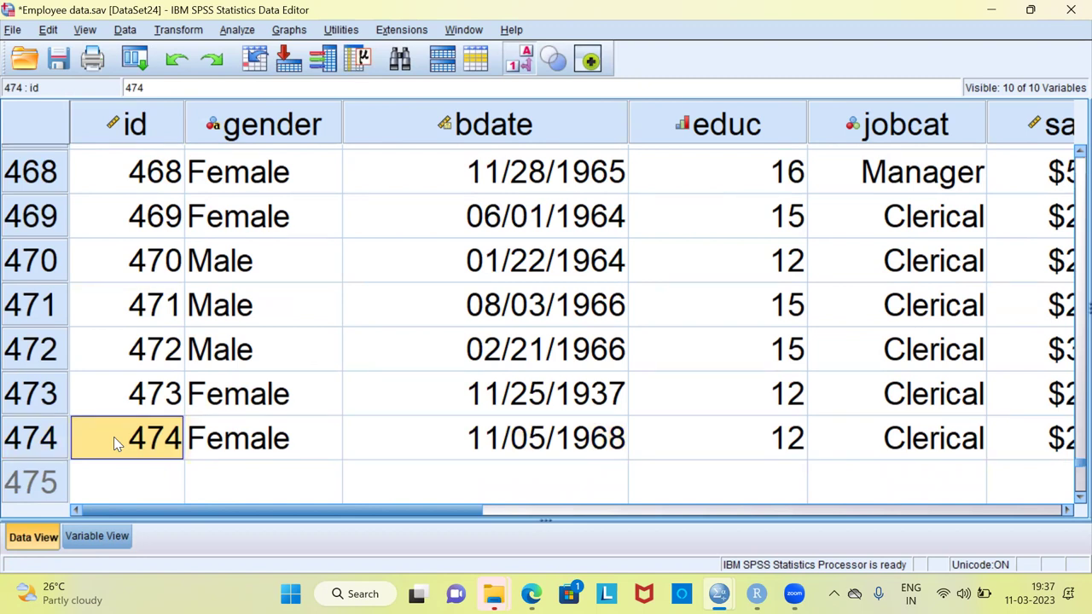
key(ctrl+Up)
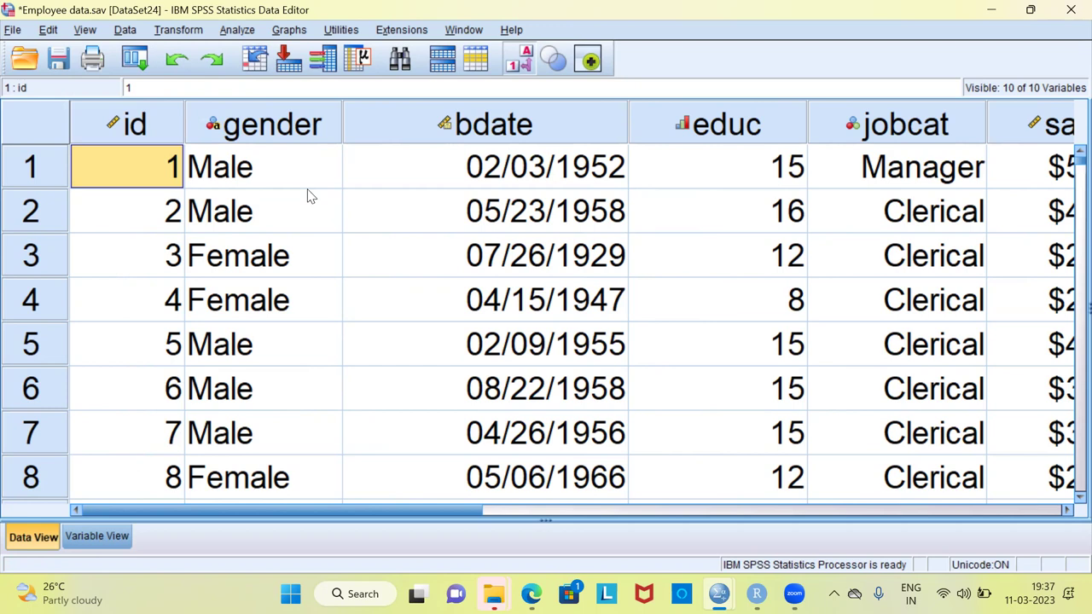
- Highlight the gender column and the jobcat column, and open the Graphboard Template Chooser
click(286, 139)
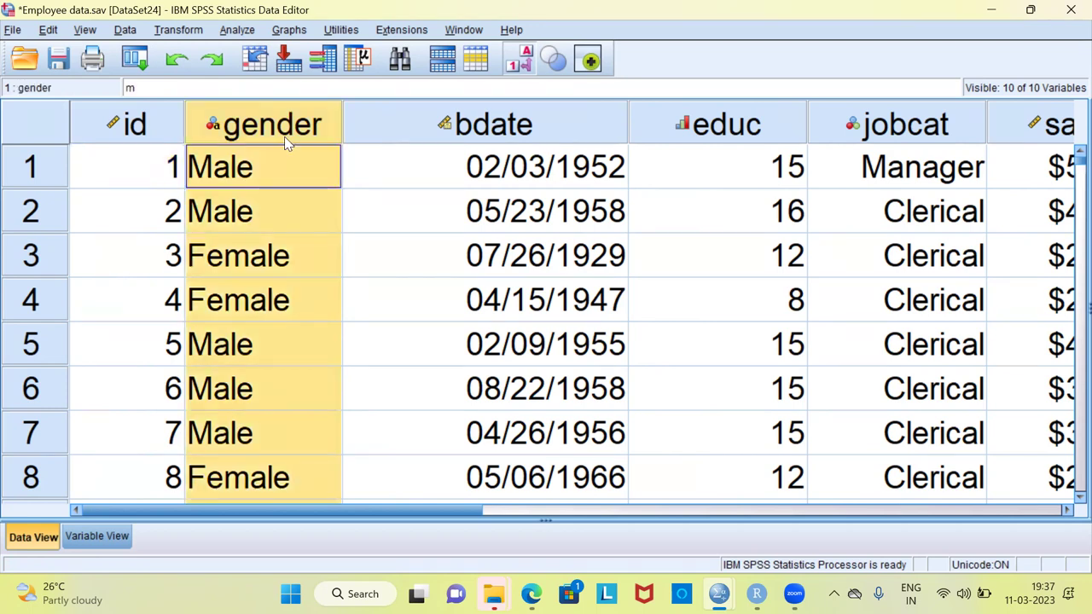
click(908, 128)
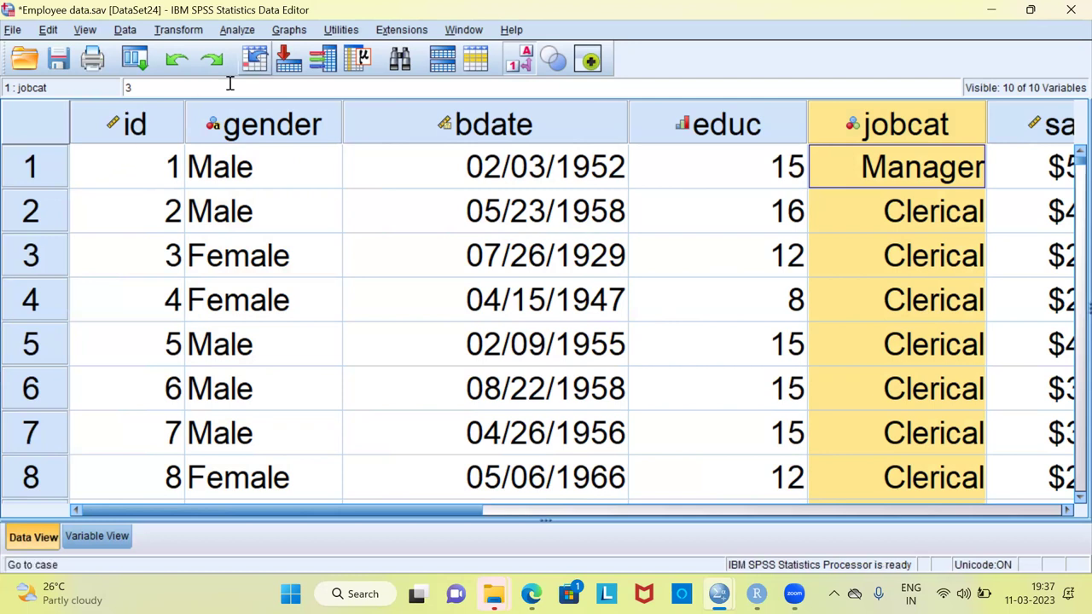
key(alt+g)
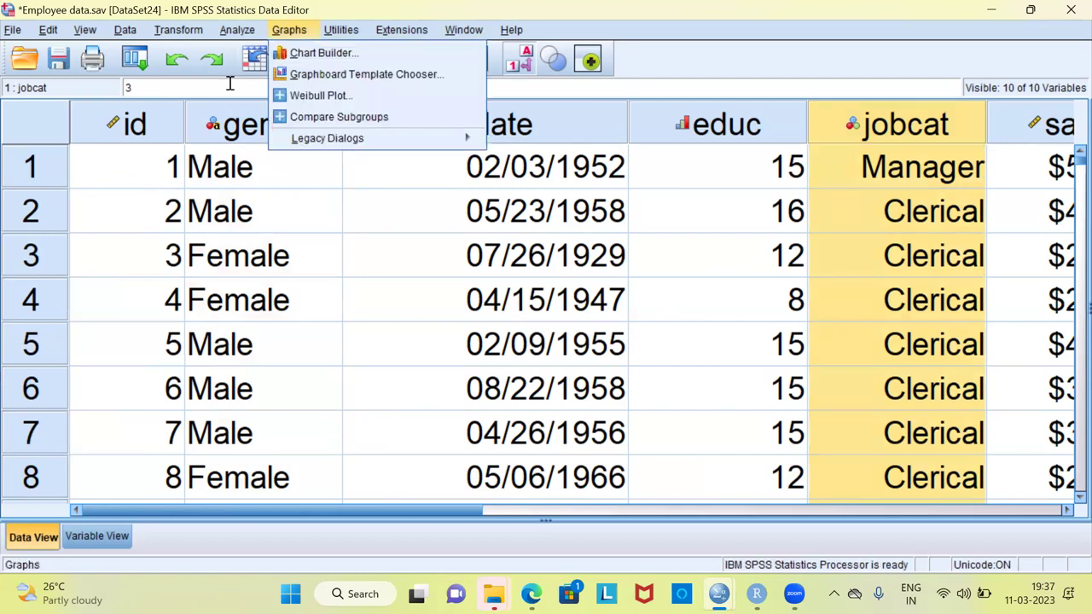
key(Down)
key(Down)
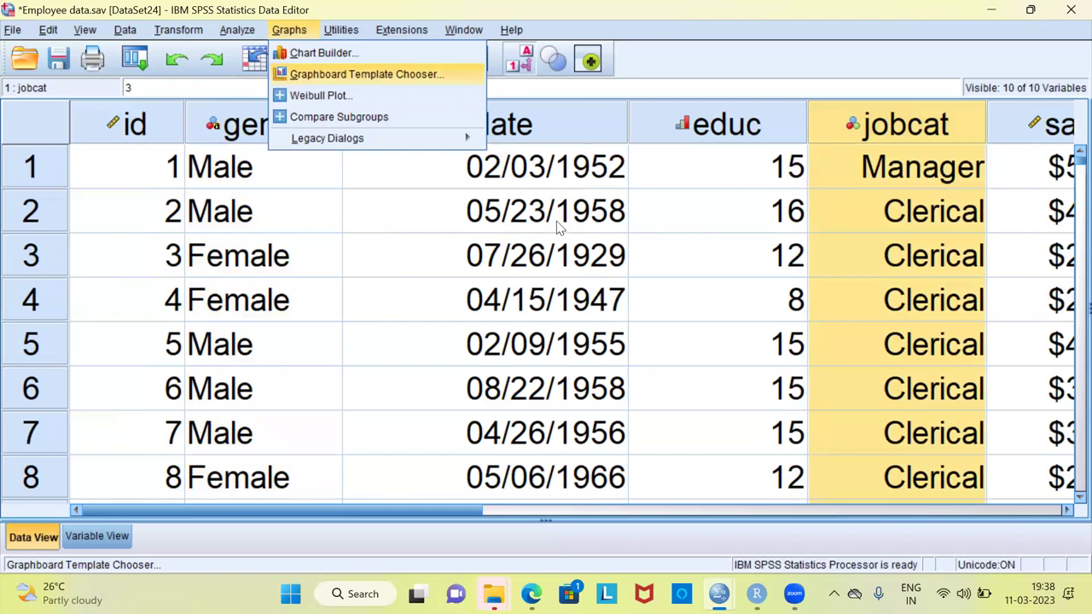
click(294, 33)
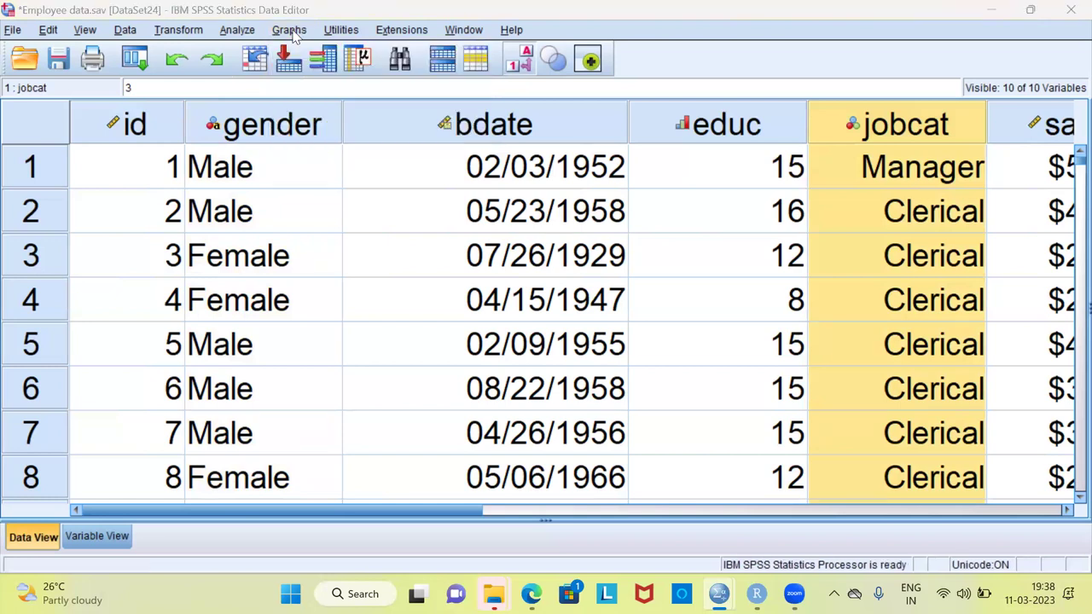
click(290, 30)
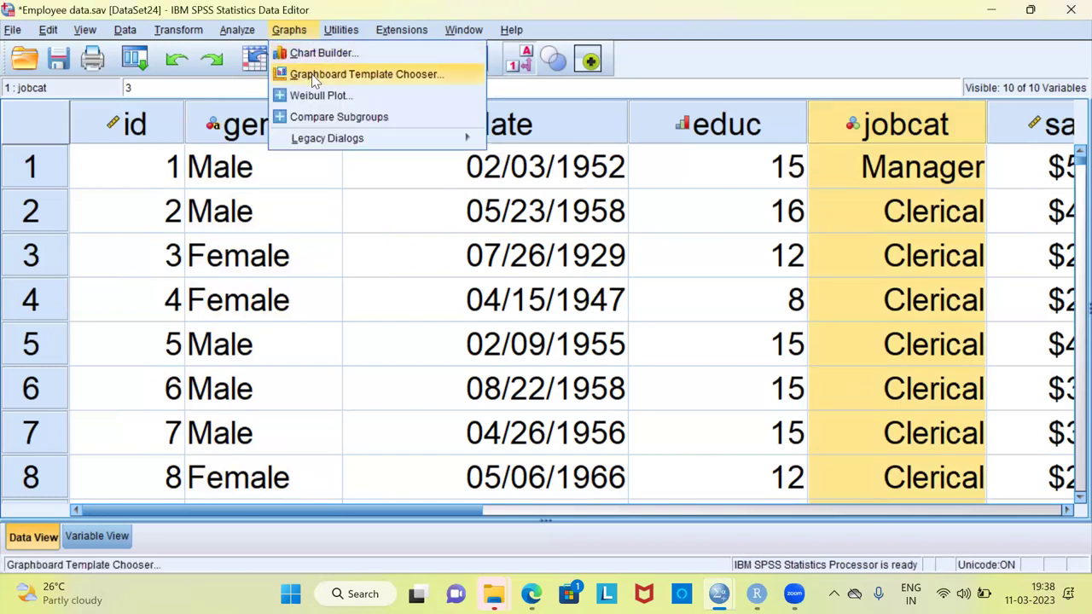
click(413, 78)
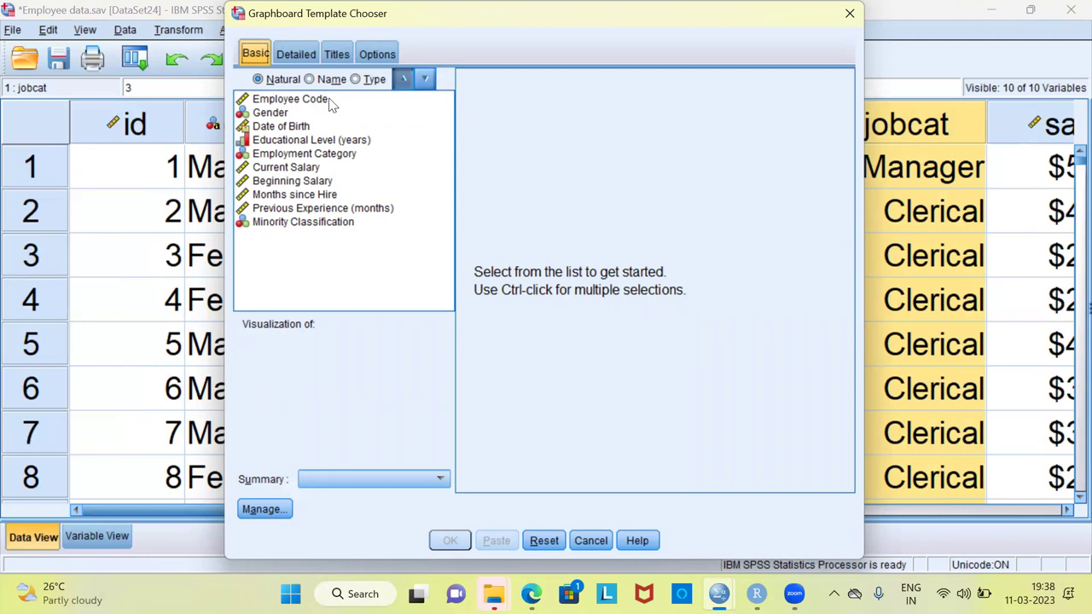
- Create a Pie of Counts chart for Gender, keeping Count as the summary
click(271, 113)
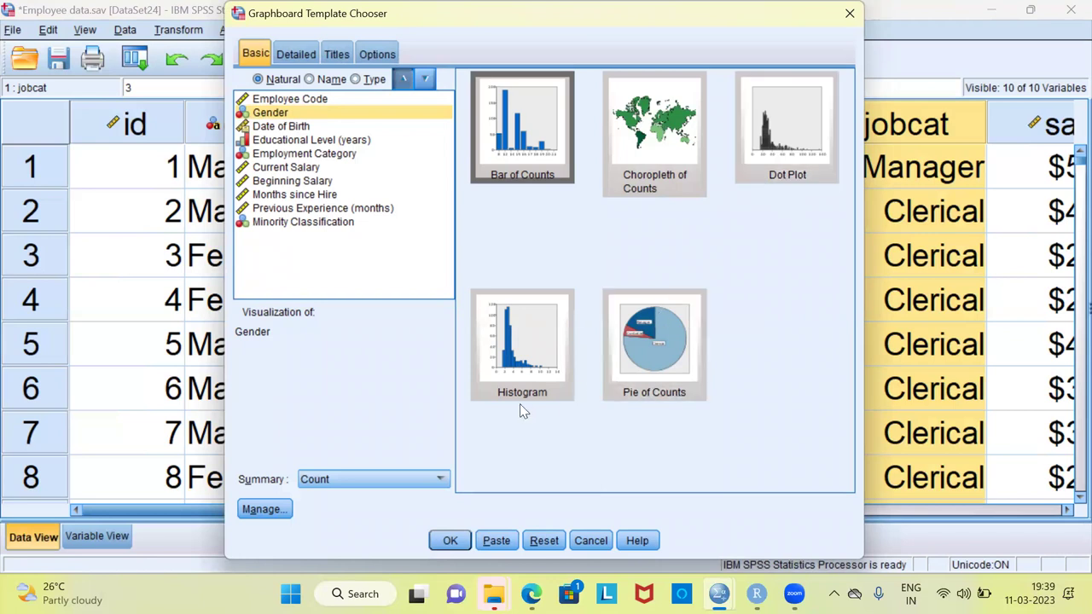
click(657, 384)
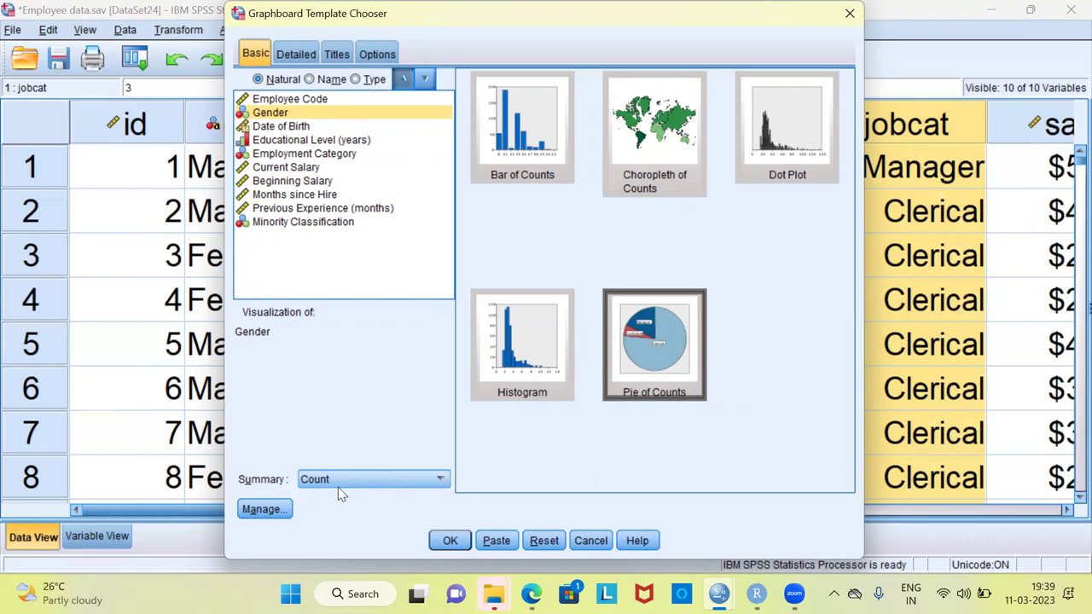
click(440, 480)
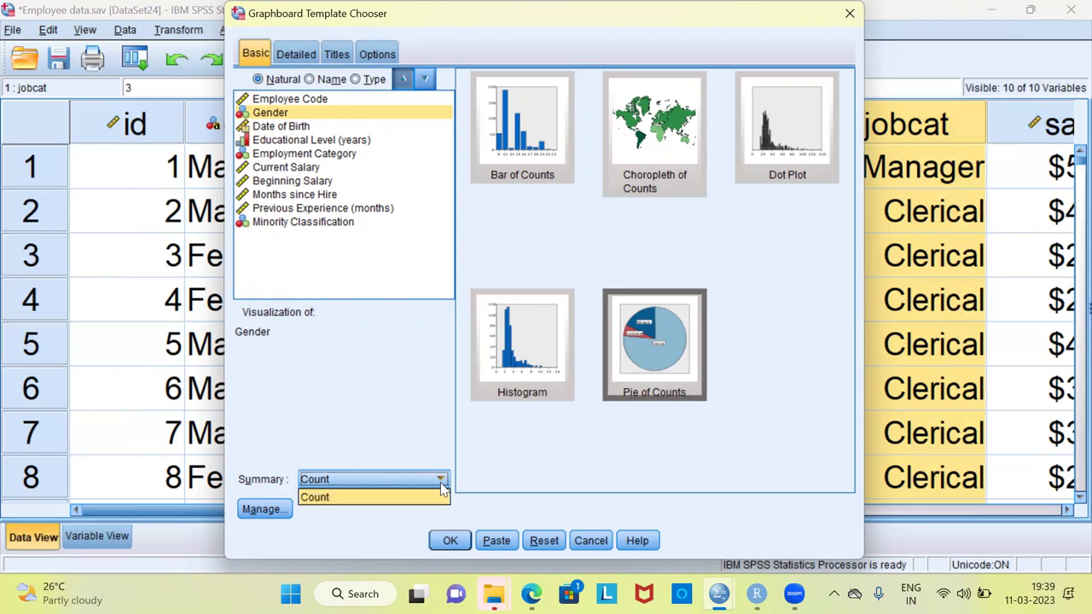
click(442, 482)
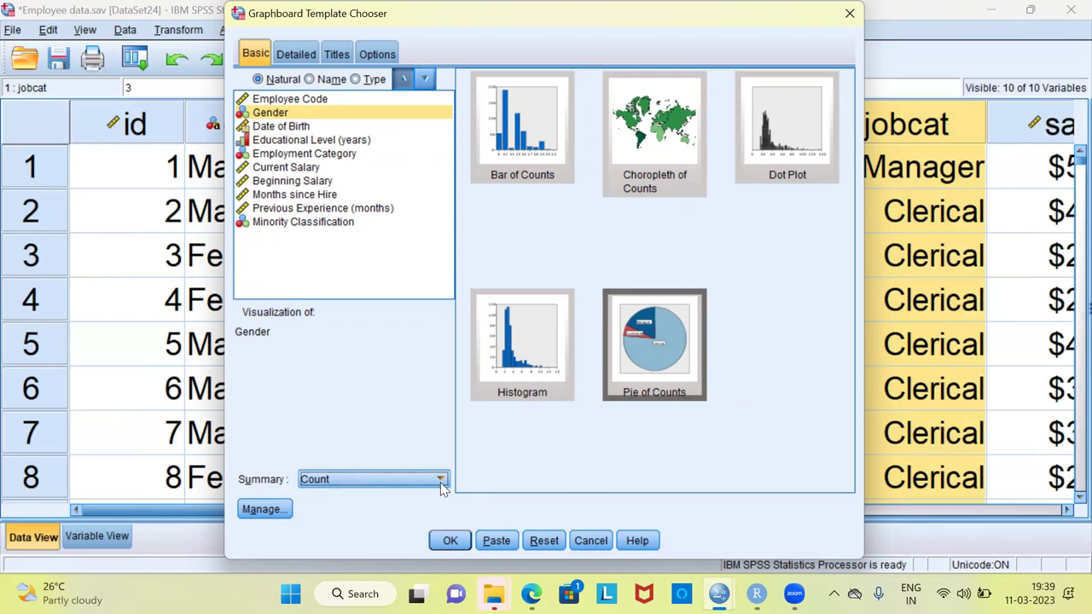
click(450, 542)
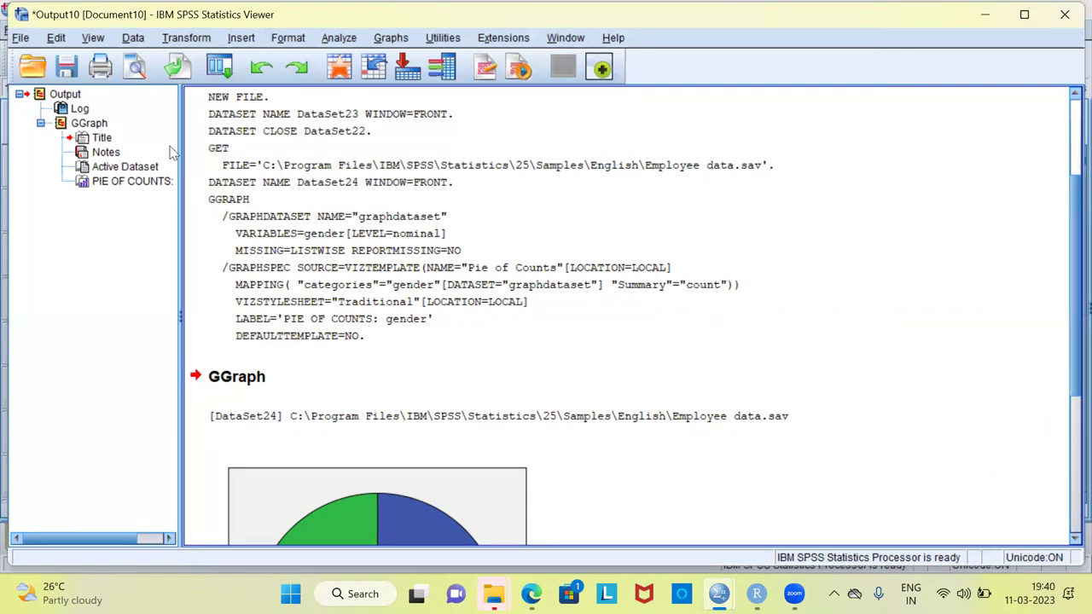
- Examine the Male and Female slices of the gender pie chart in the output
click(337, 483)
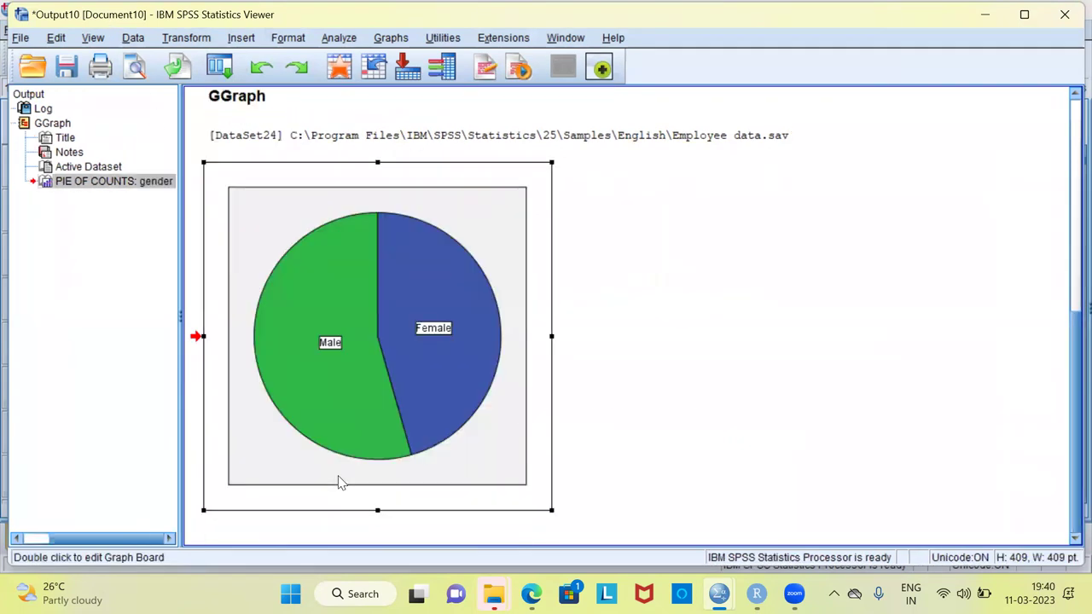
double_click(301, 371)
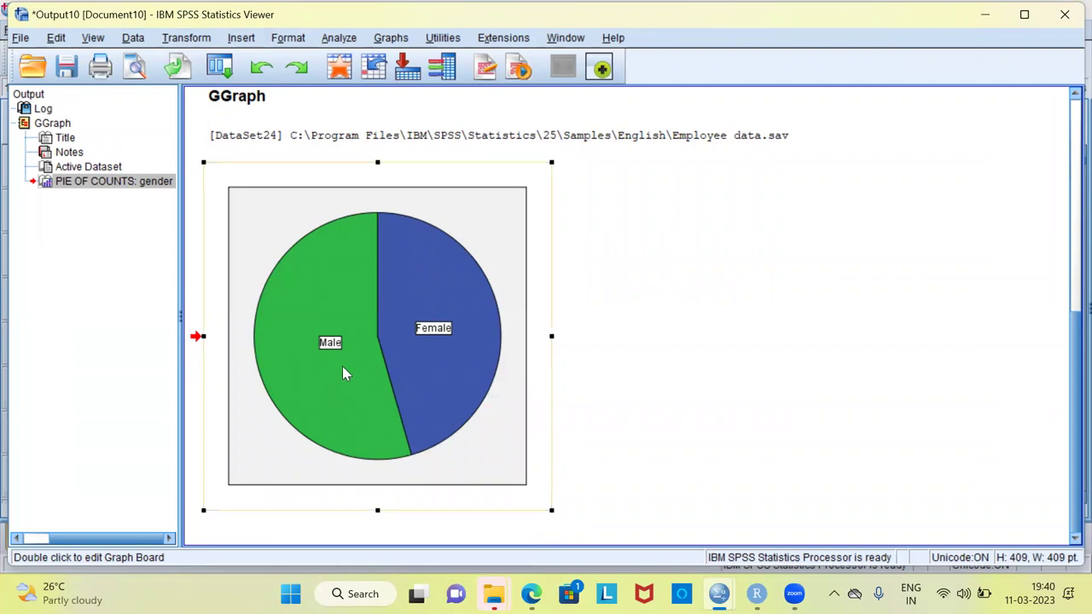
click(341, 340)
double_click(342, 340)
click(444, 338)
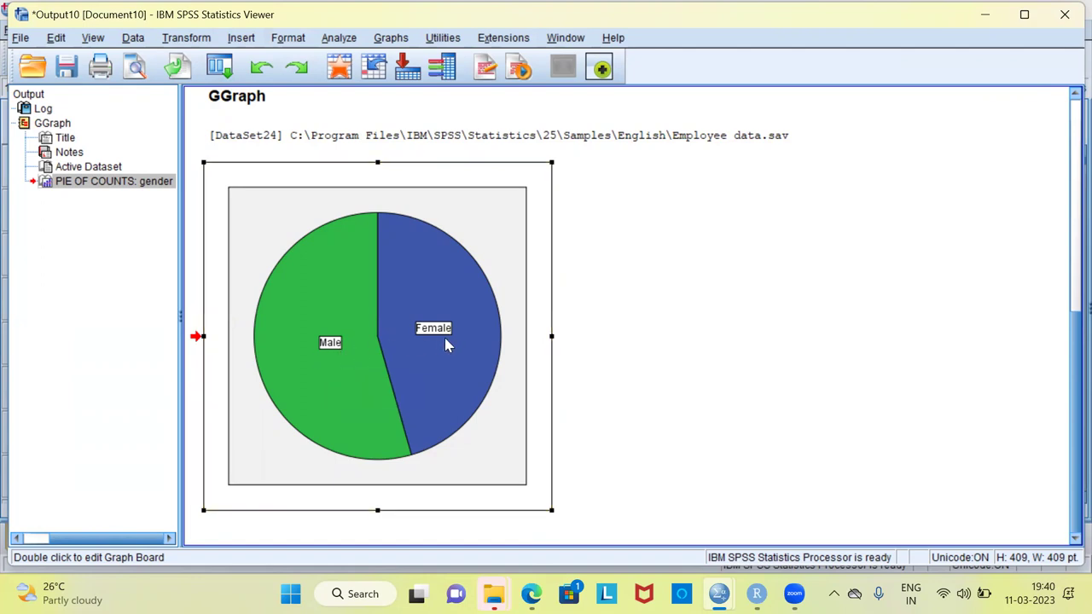
double_click(445, 342)
double_click(418, 387)
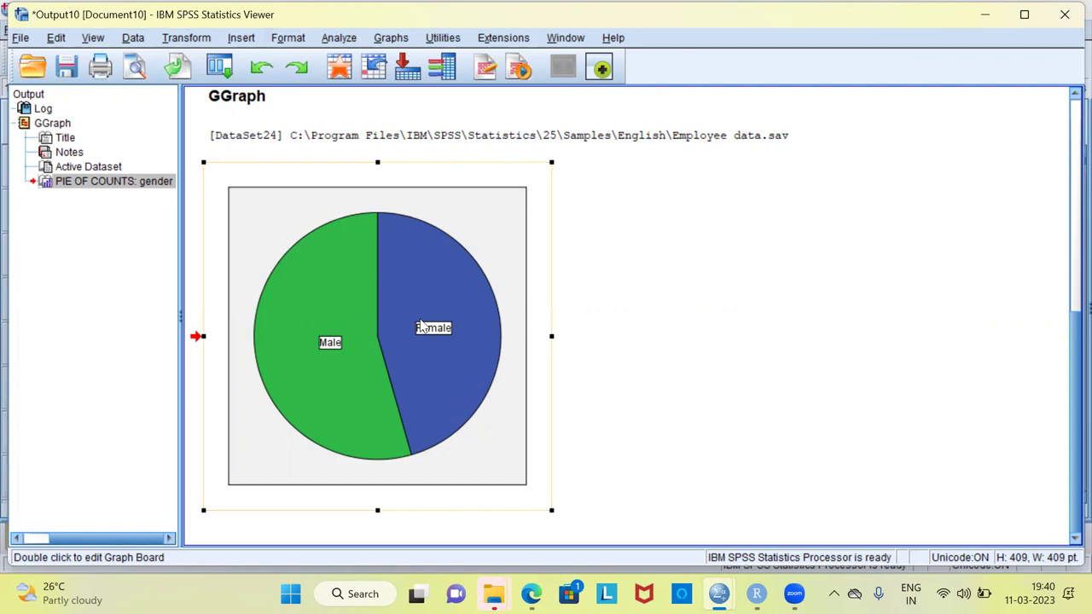
- Reopen the Graphboard Template Chooser and change the visualization type for Gender to 3-D Pie
click(397, 43)
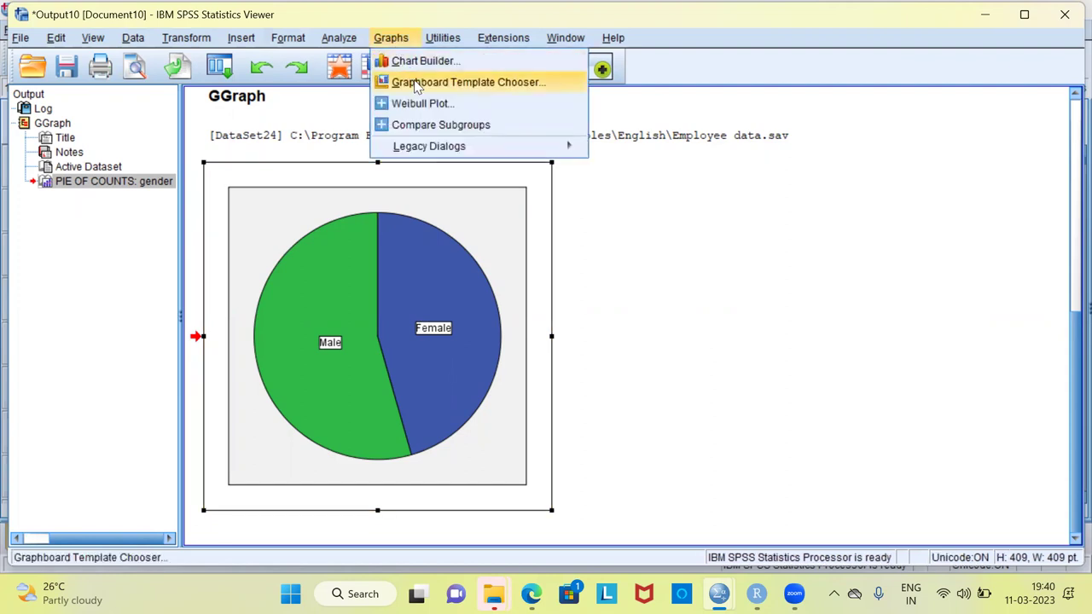
click(458, 84)
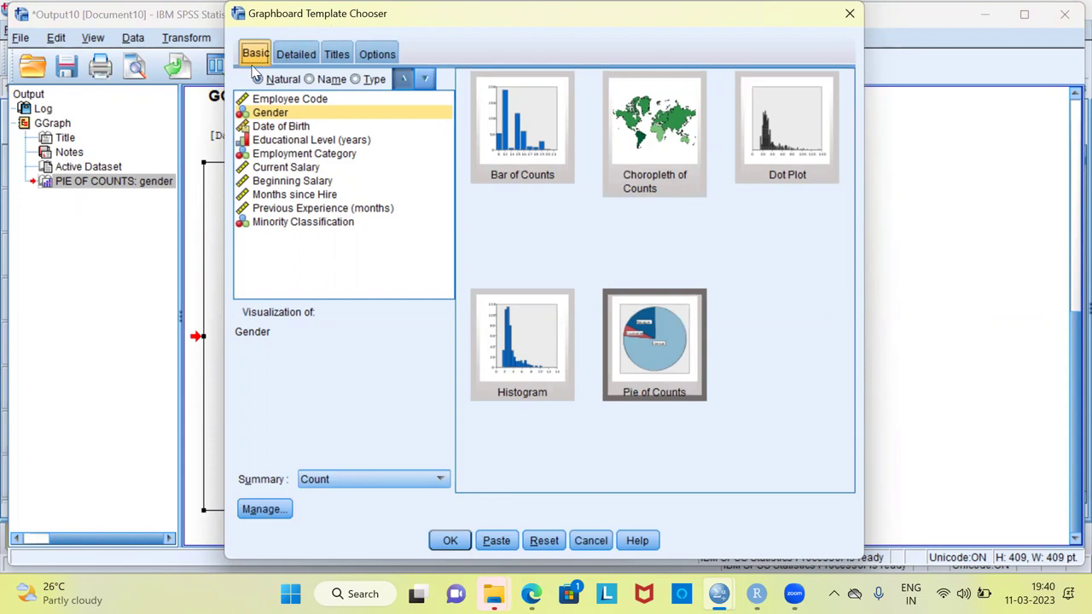
click(297, 60)
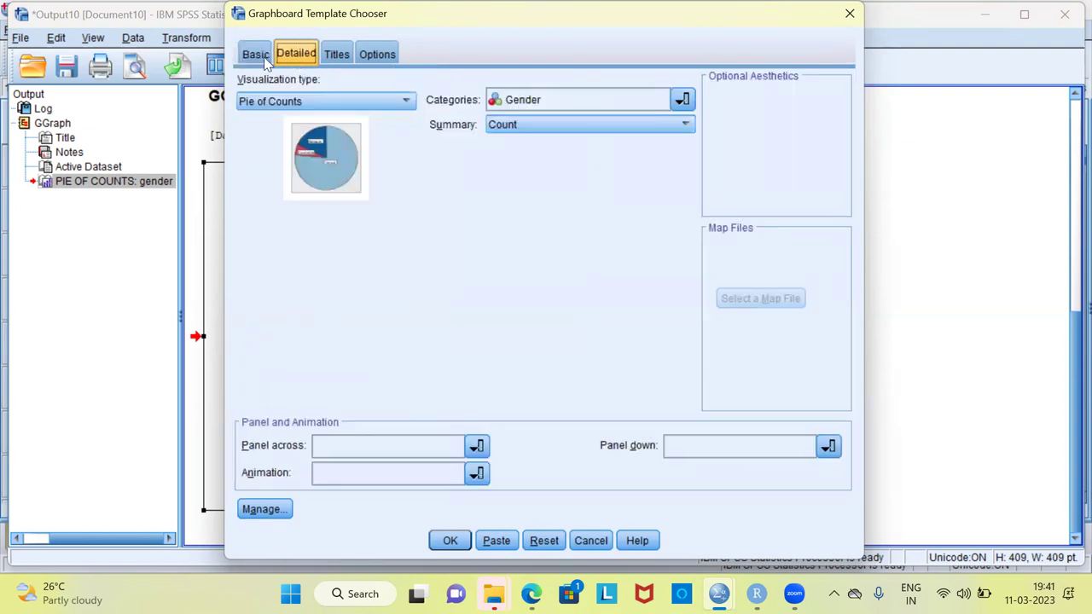
click(258, 56)
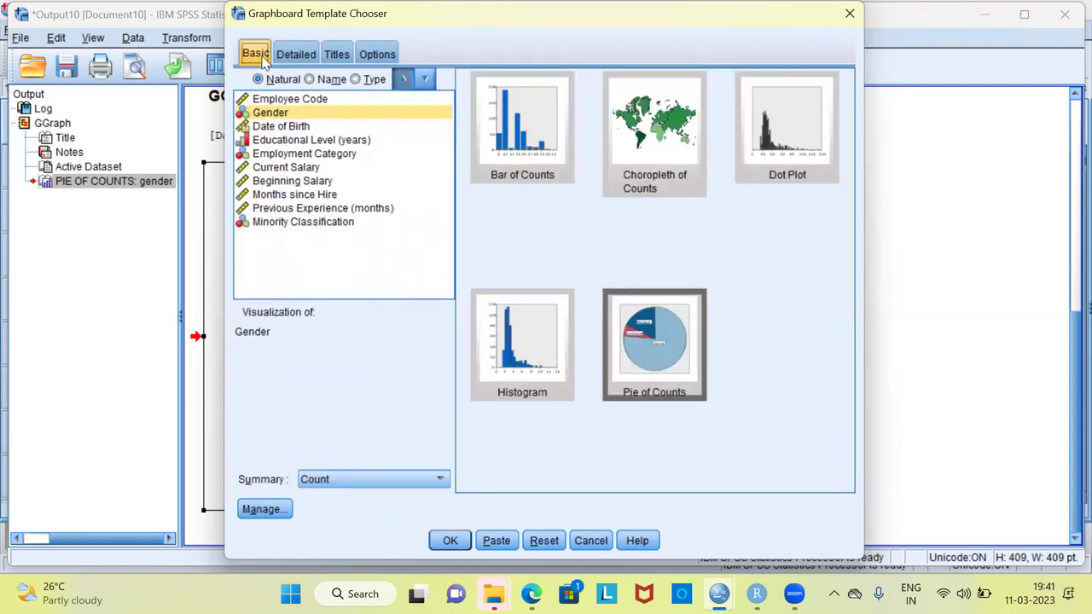
click(291, 62)
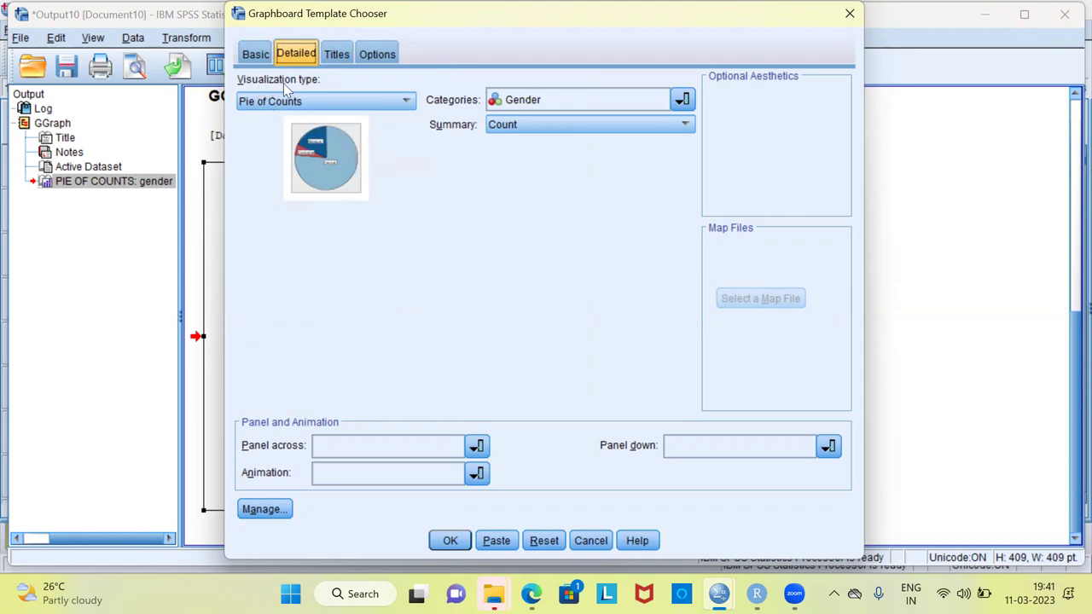
click(407, 103)
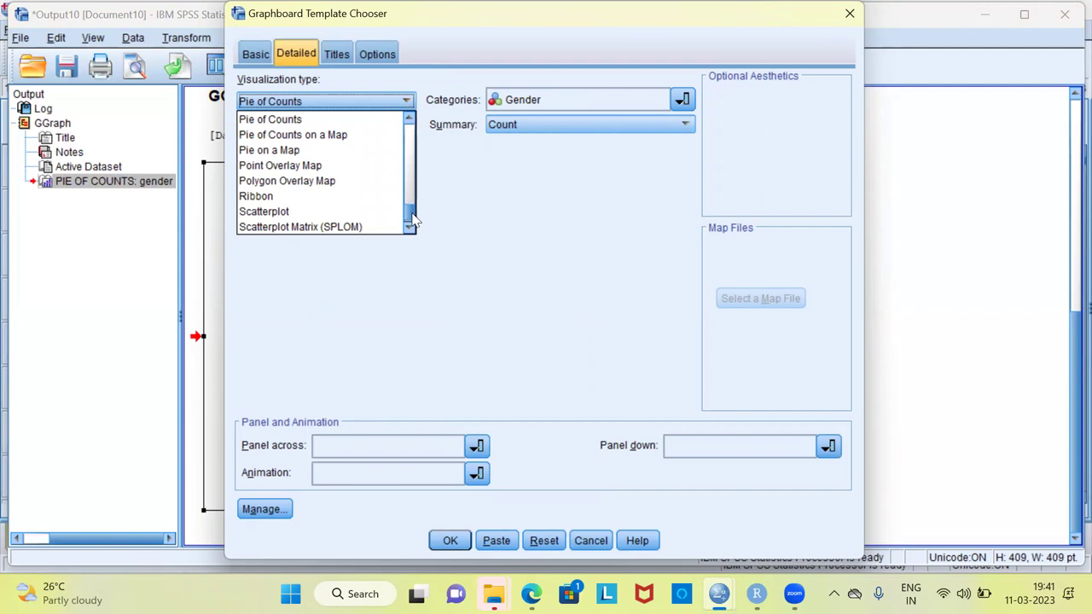
drag(412, 220, 418, 137)
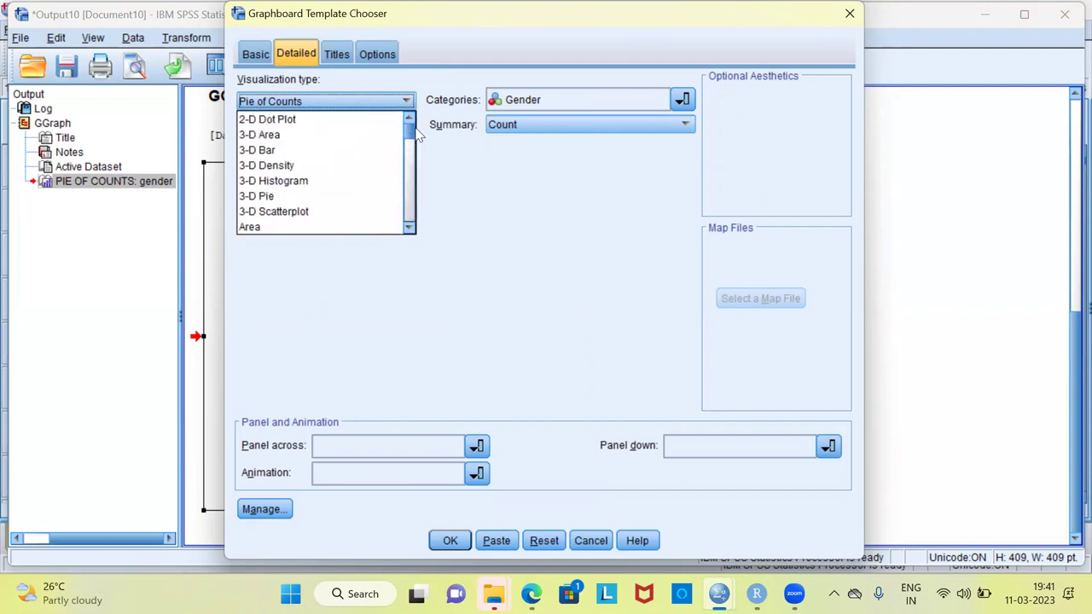
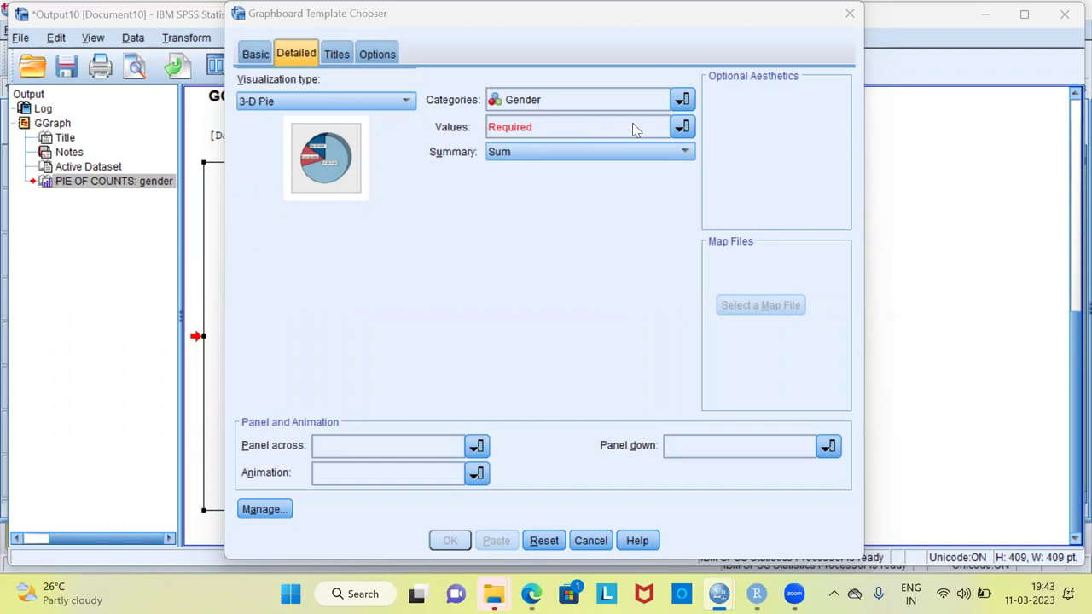
- Assign Current Salary as the 3-D pie's values, keeping Sum as the summary
click(682, 127)
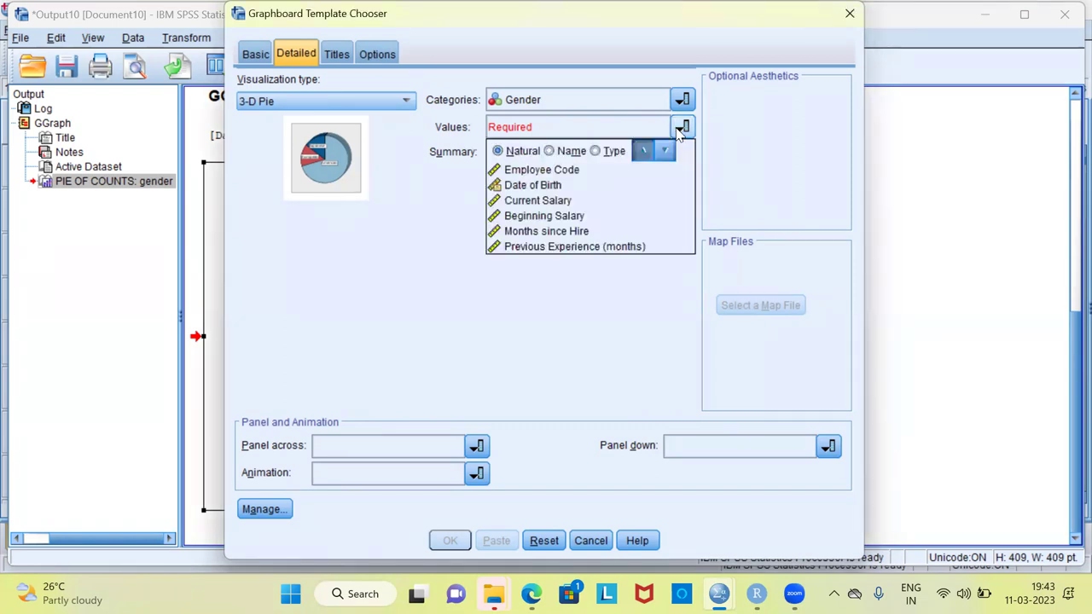
click(555, 202)
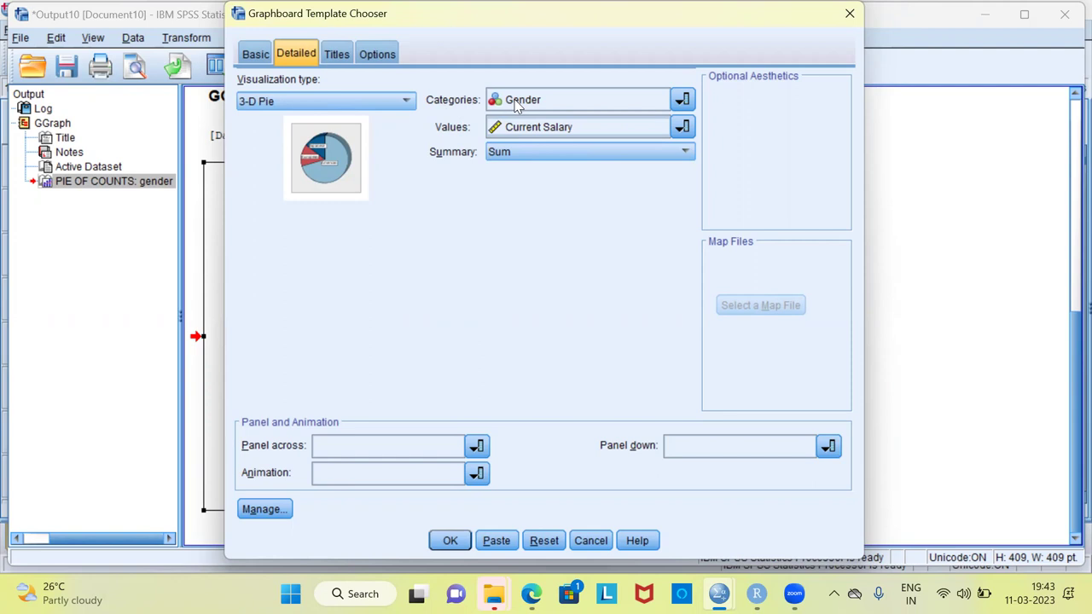
click(686, 152)
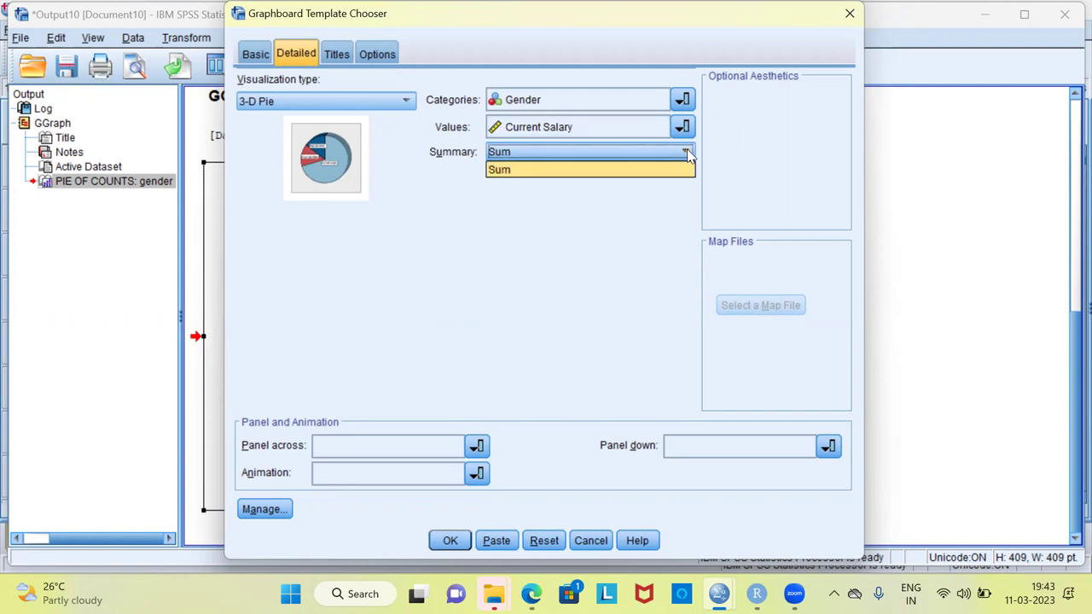
click(688, 153)
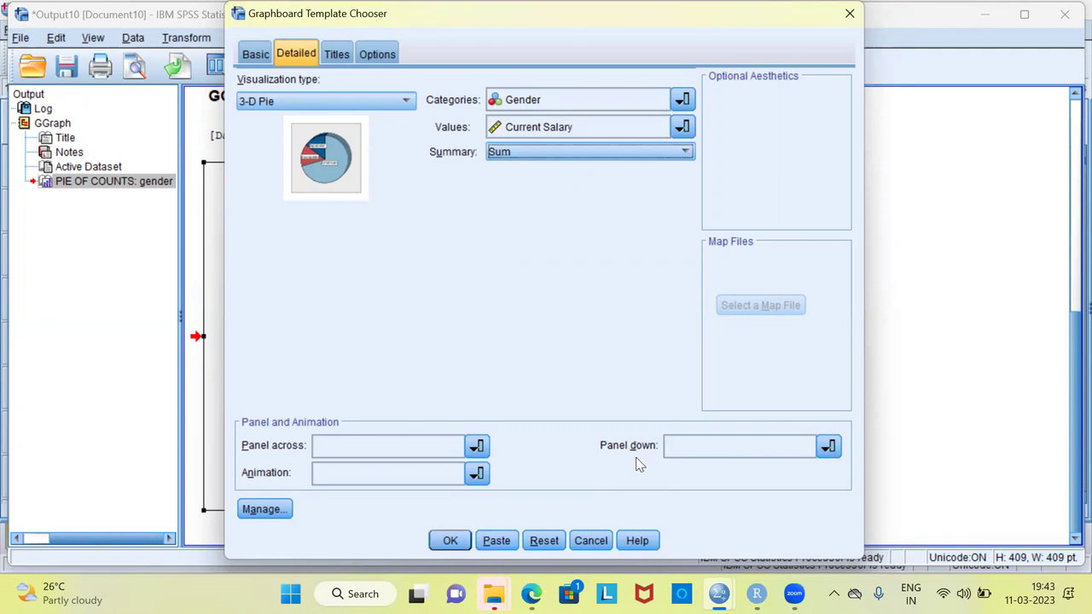
- Preview the Blue Moon, Carnivale, Graphboard Default, Desert Sun and Gray stylesheets for the 3-D pie
click(387, 54)
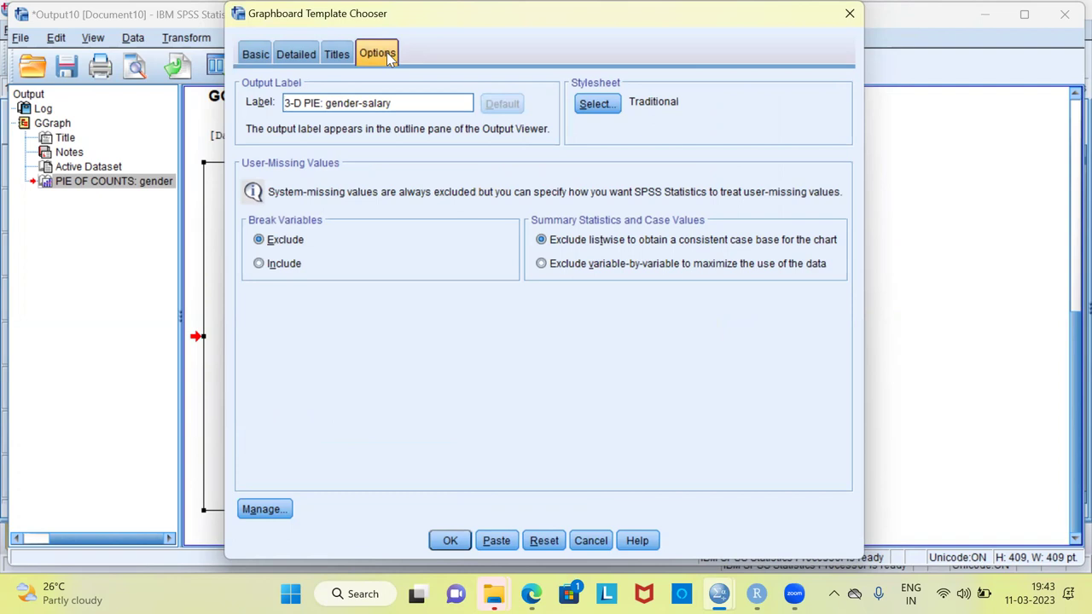
click(597, 106)
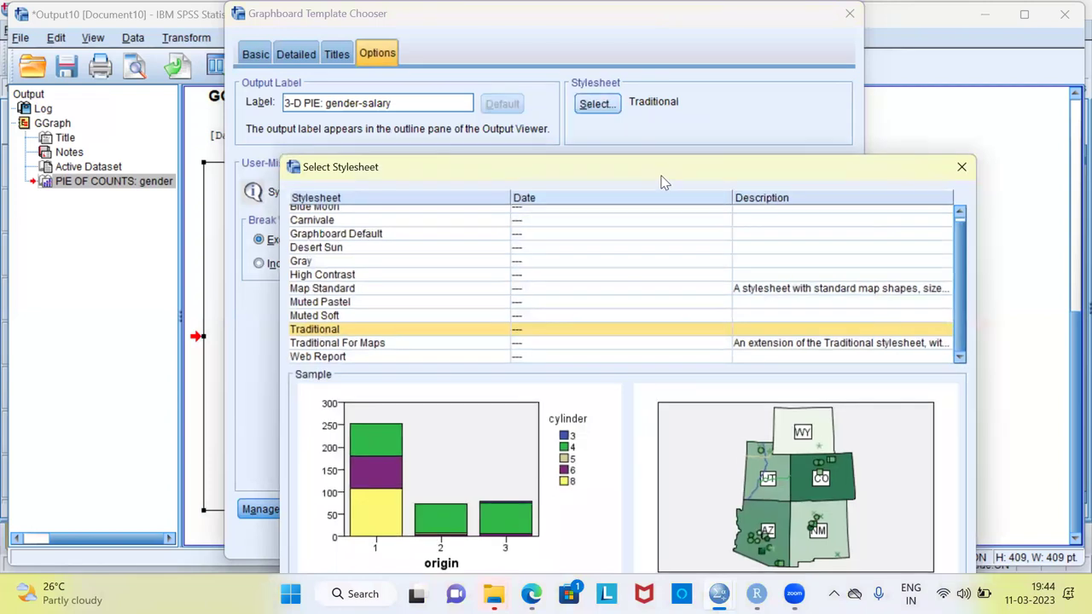
drag(663, 180, 471, 34)
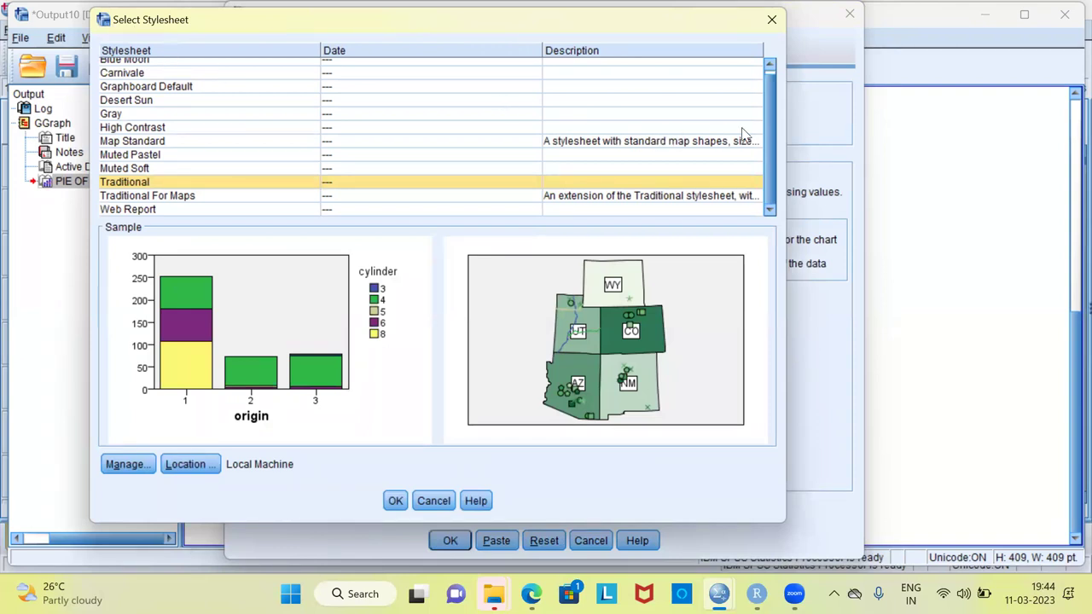
scroll(776, 73, up, 1)
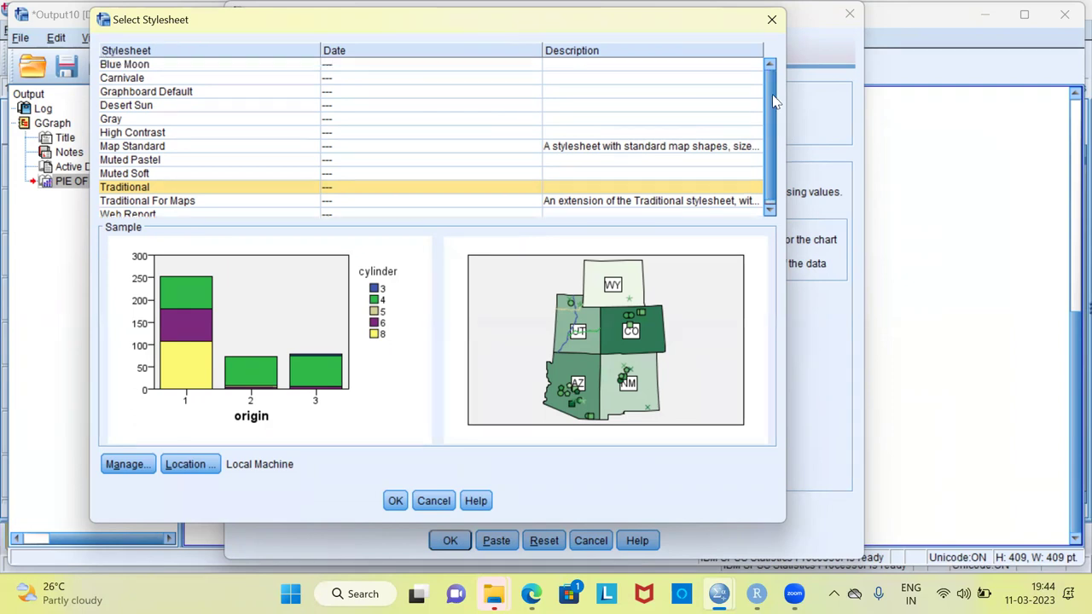
click(149, 68)
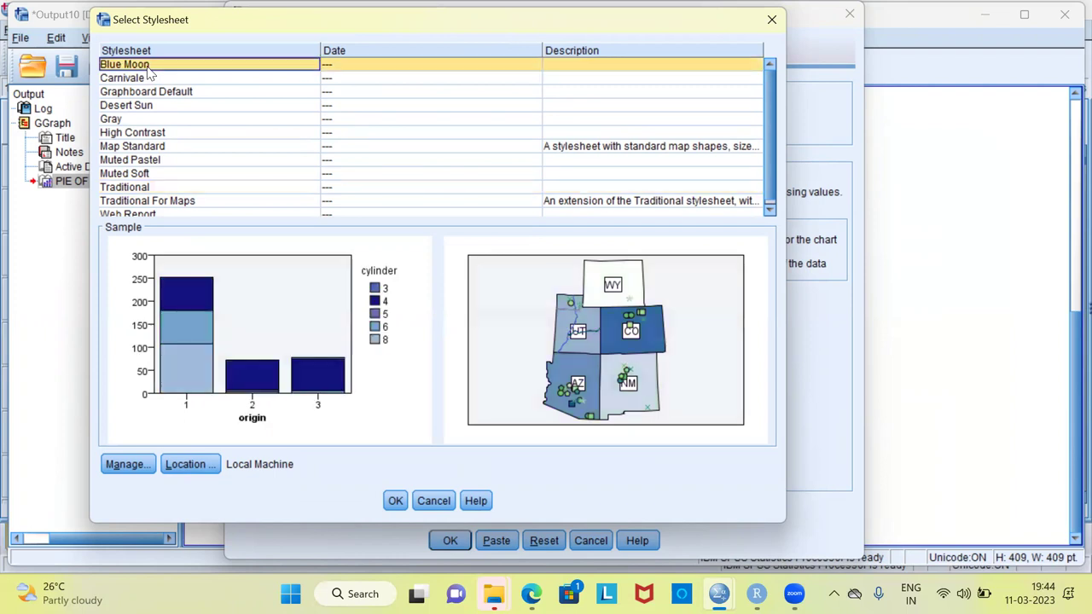
click(145, 81)
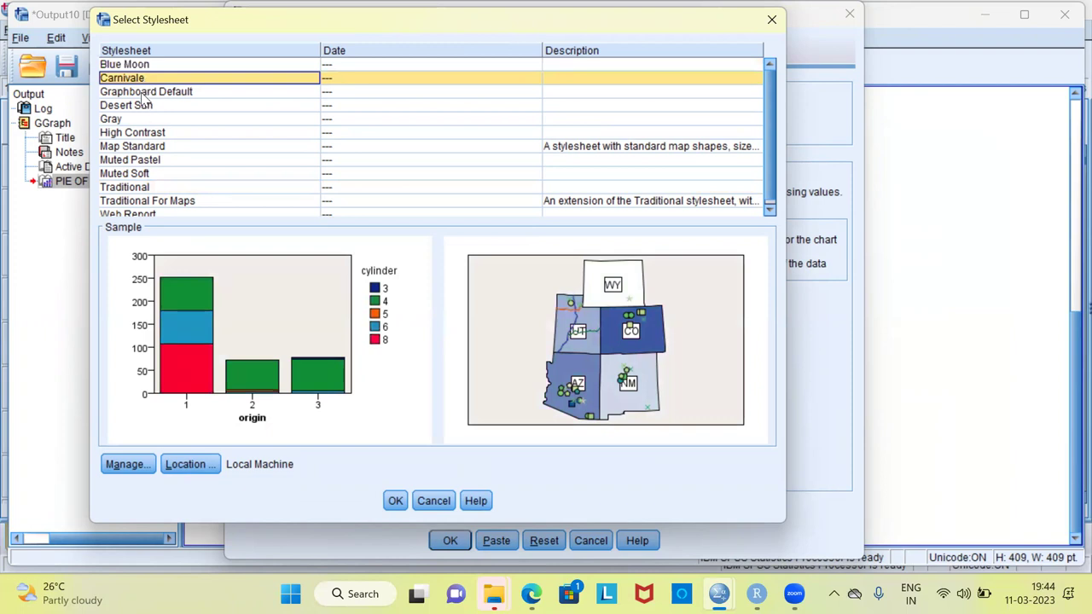
click(145, 93)
click(147, 107)
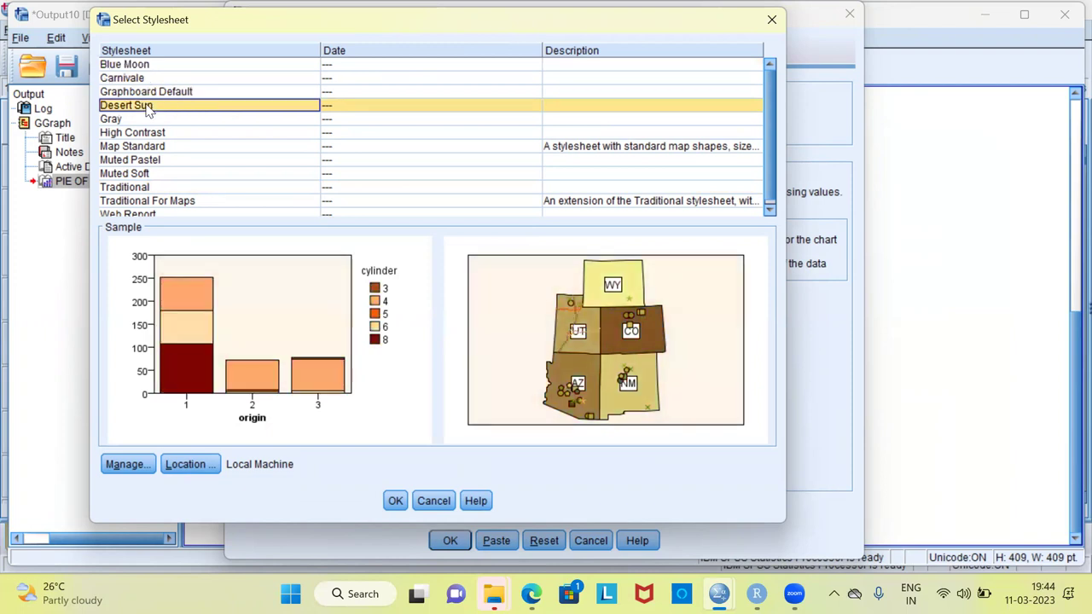
click(147, 120)
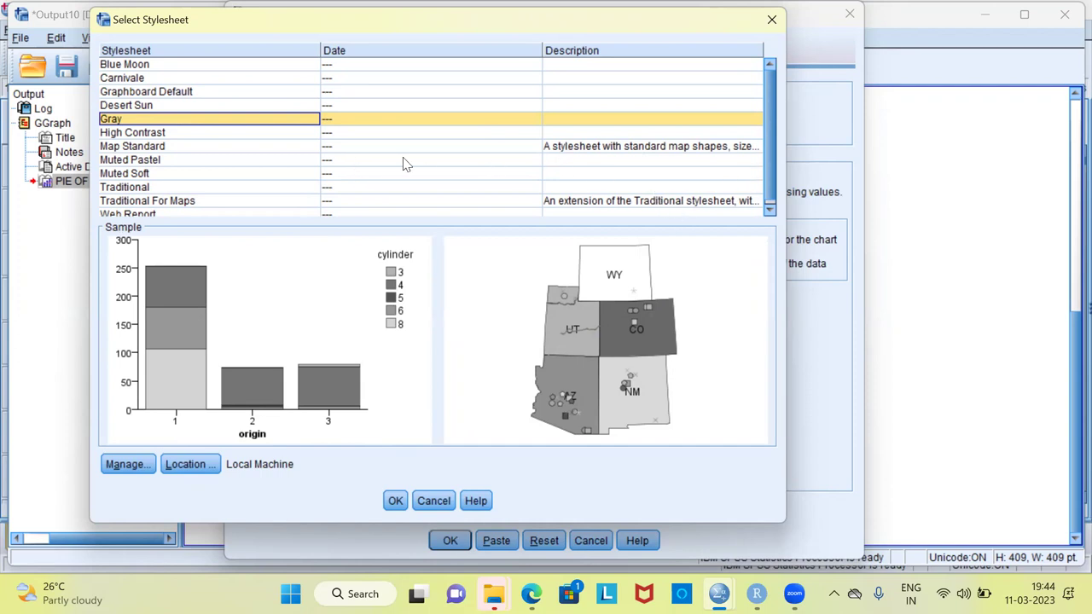
drag(772, 128, 772, 164)
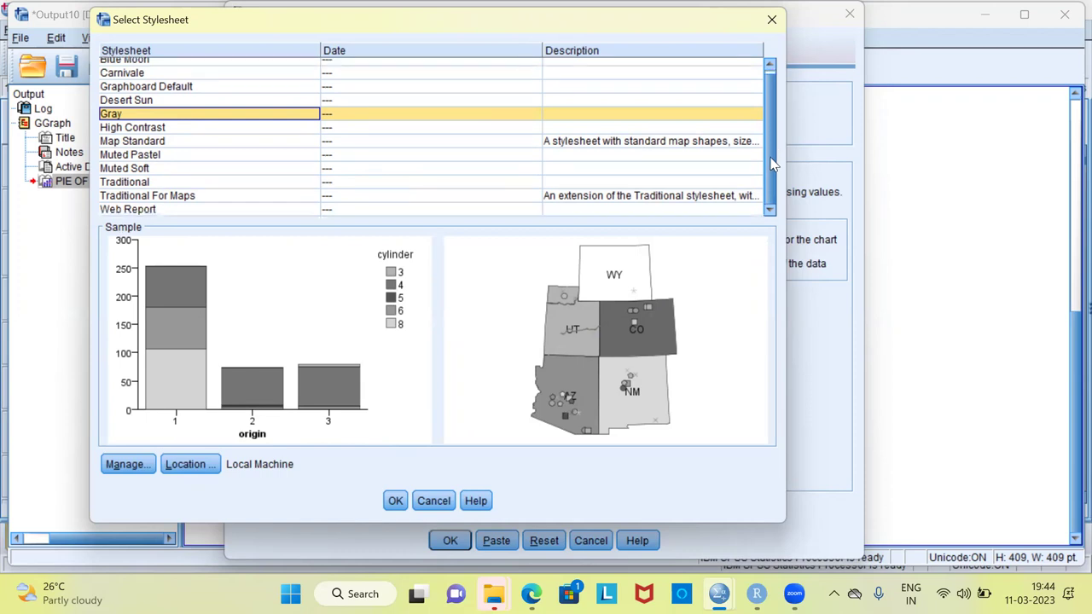
- Apply the High Contrast stylesheet, generate the 3-D pie of Current Salary by Gender and select it in the output
click(166, 130)
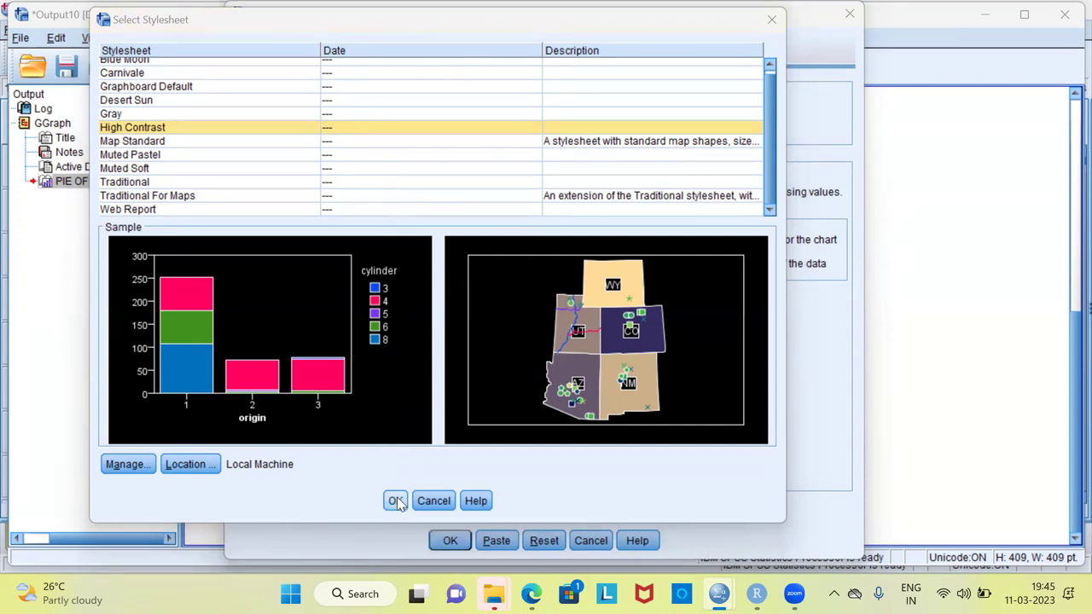
click(396, 501)
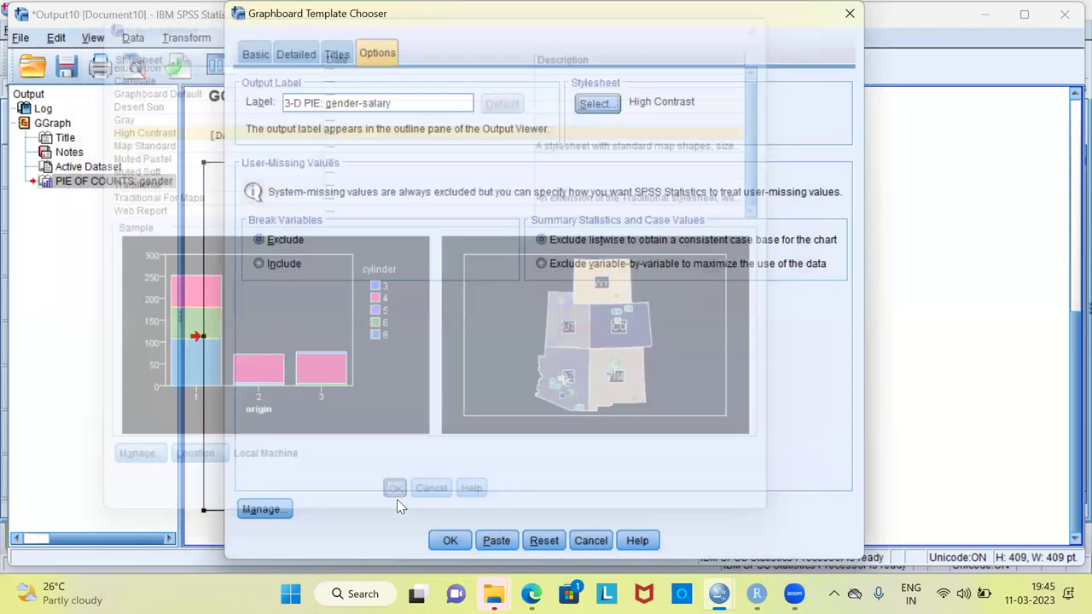
click(450, 542)
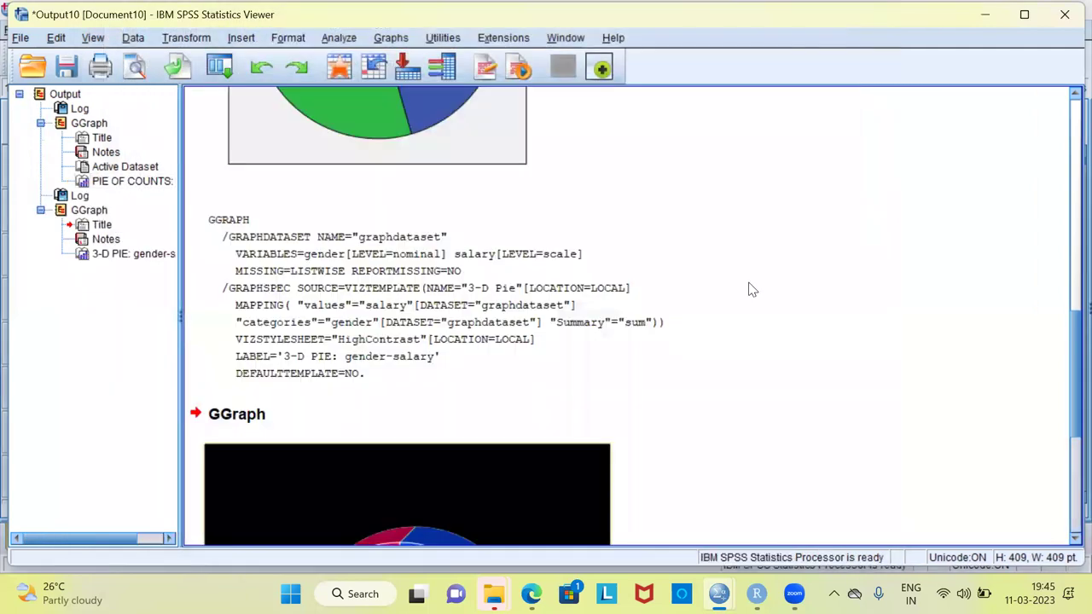
drag(1065, 343, 1067, 448)
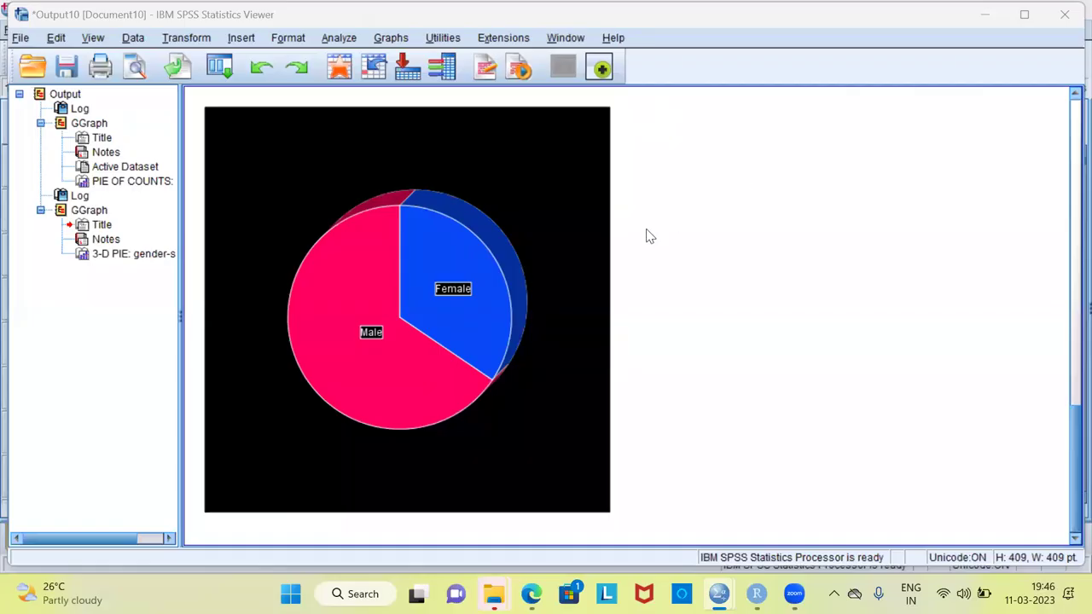
click(574, 258)
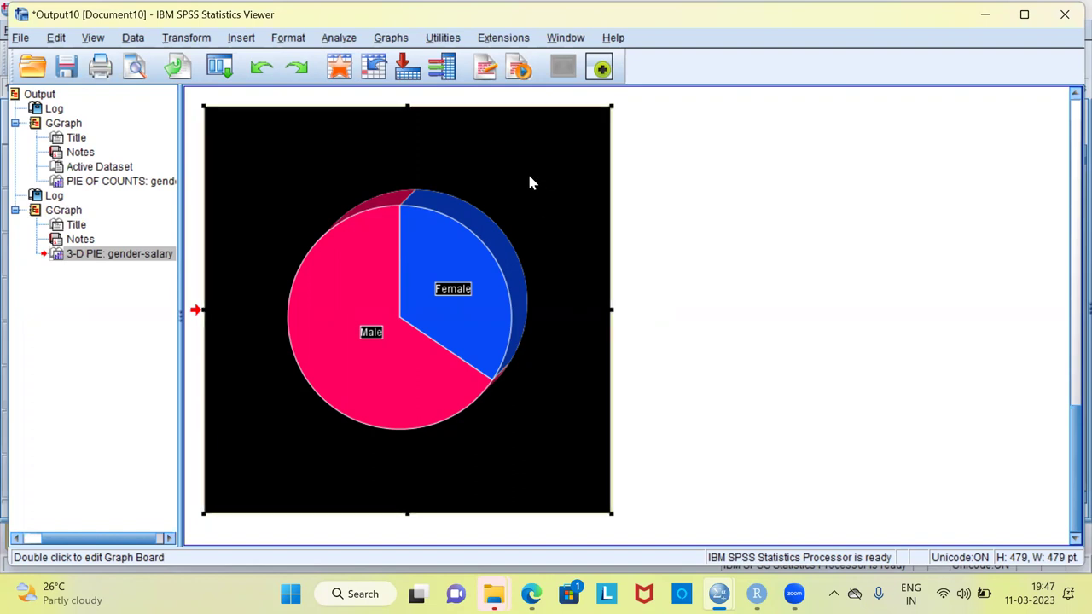
- Reopen the Graphboard Template Chooser and choose the Boxplot template for Gender and Current Salary
key(alt+g)
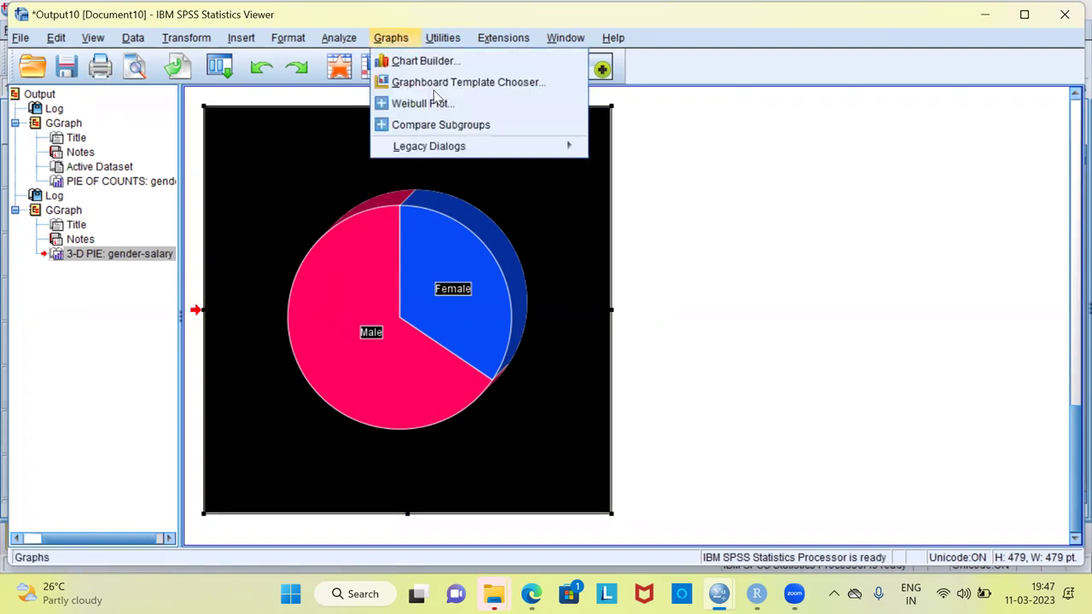
key(Down)
key(Down)
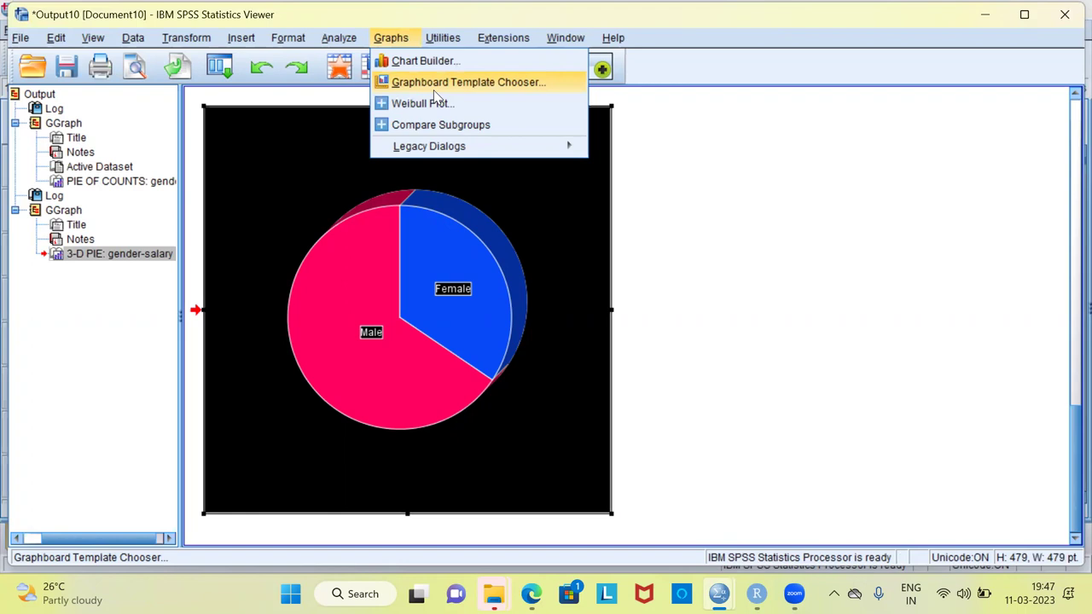
key(Return)
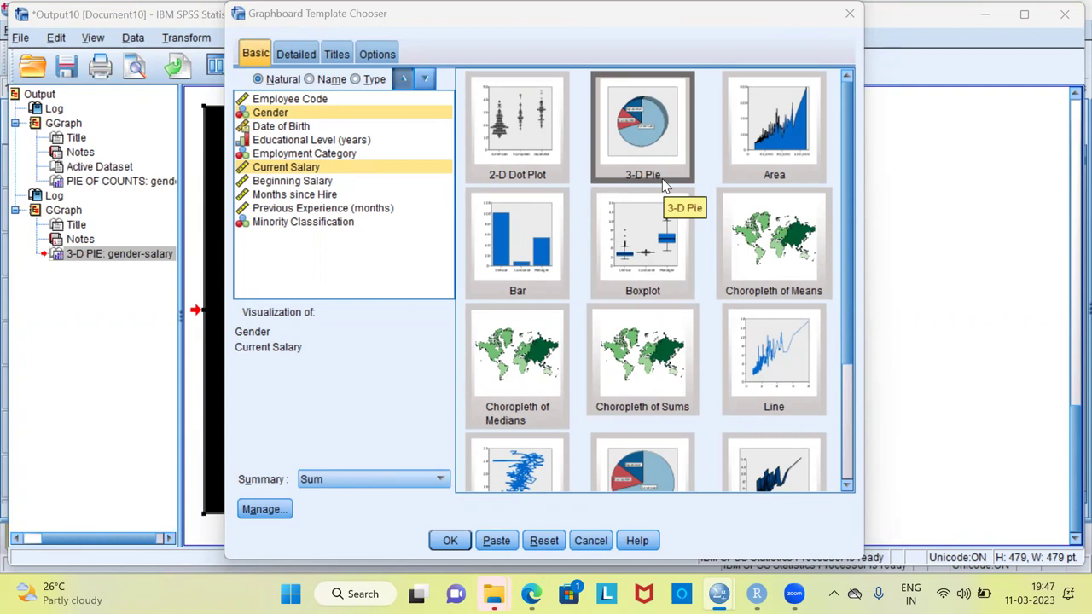
click(643, 257)
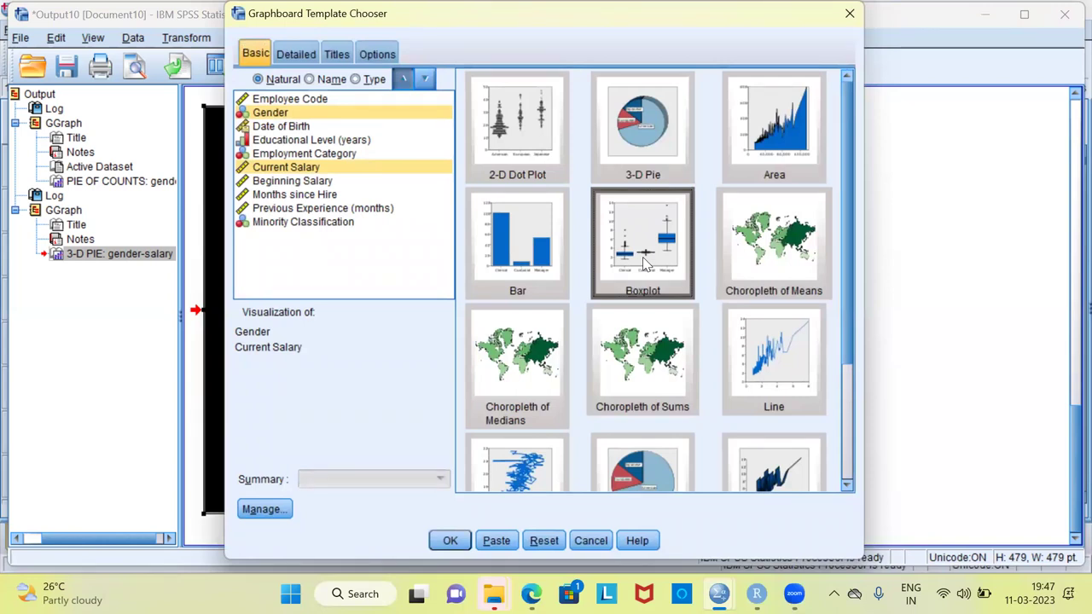
- Panel the boxplot down by Minority Classification in its detailed settings
click(301, 58)
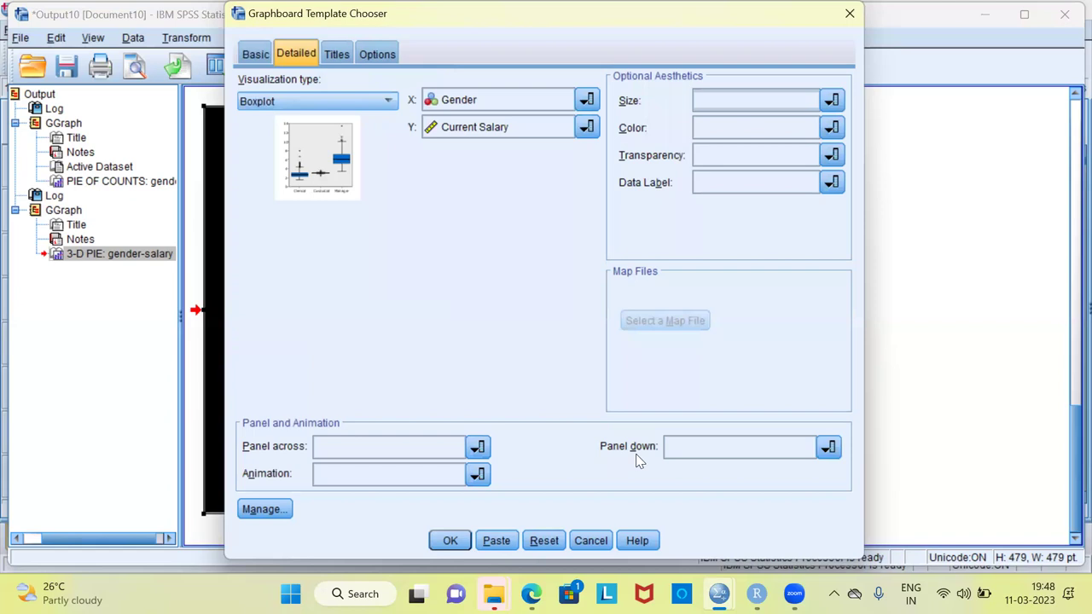
click(828, 448)
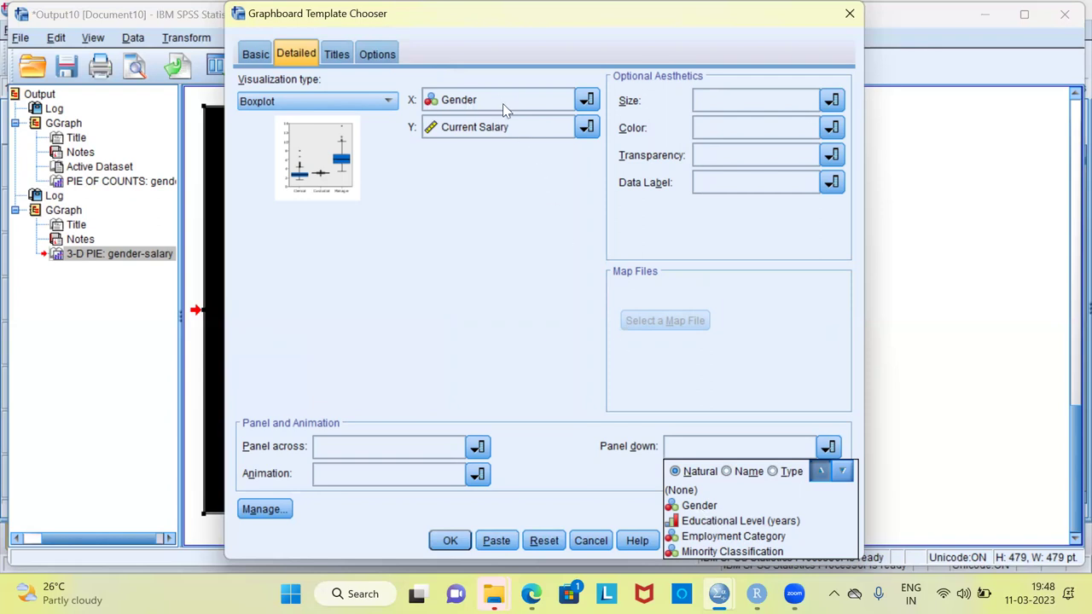
click(736, 551)
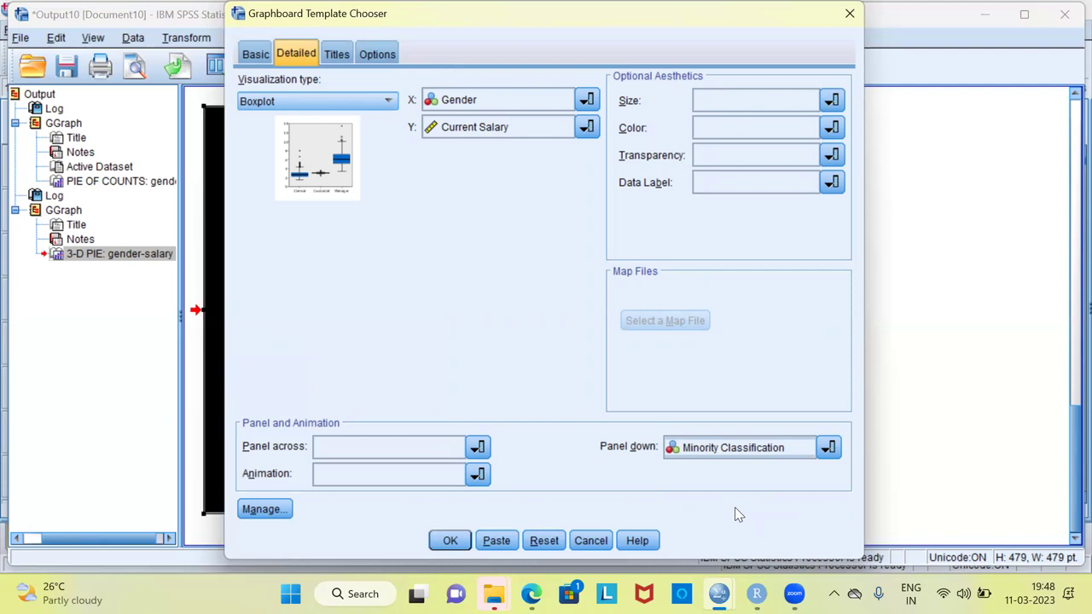
- Preview the Blue Moon stylesheet, apply Carnivale instead and generate the boxplot of Current Salary by Gender
click(389, 57)
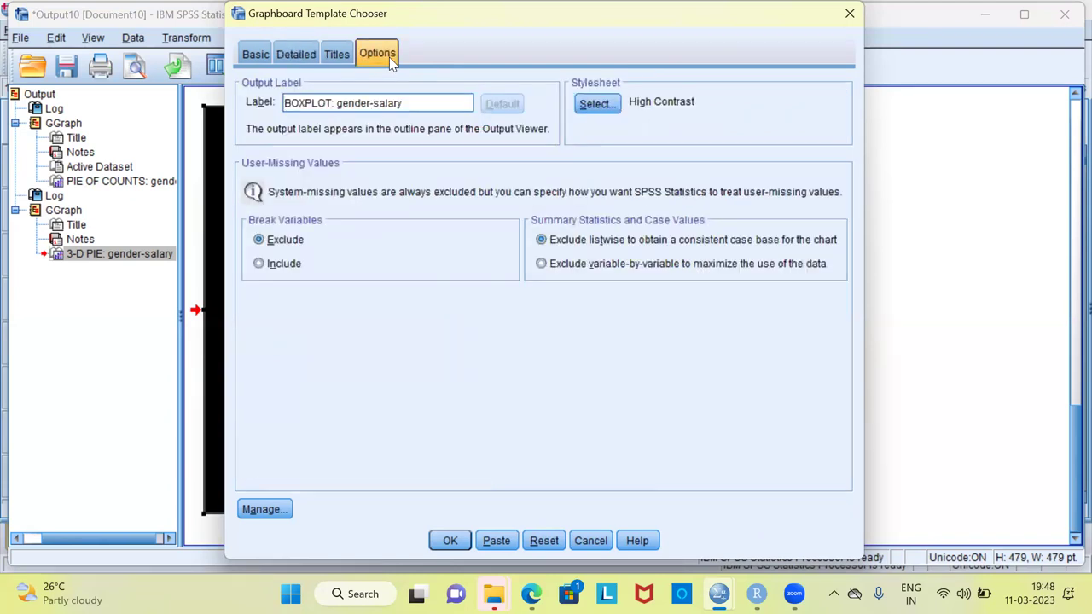
click(611, 111)
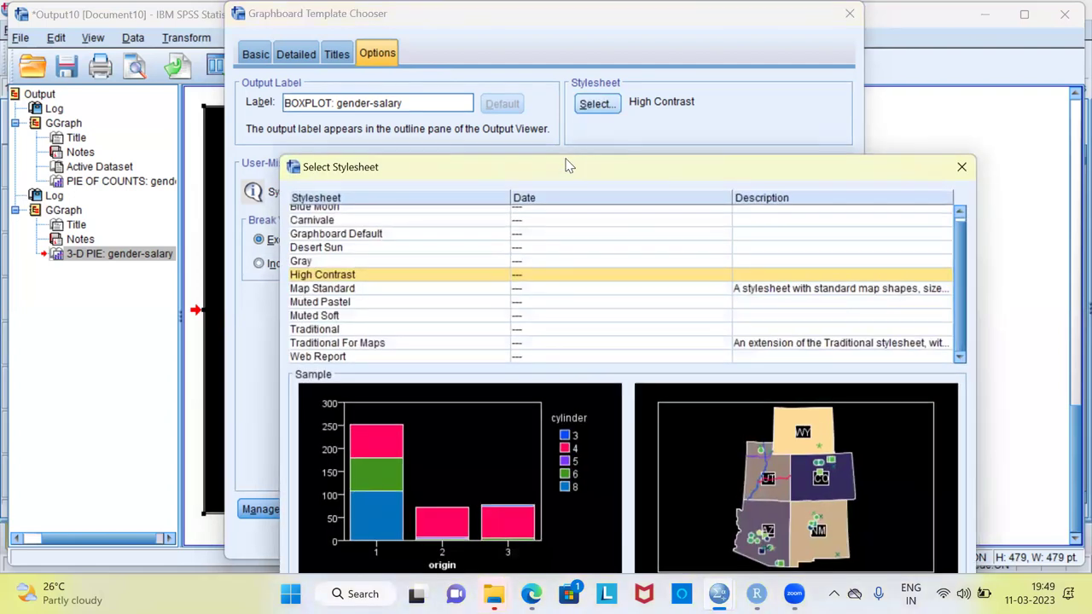
drag(569, 163, 527, 57)
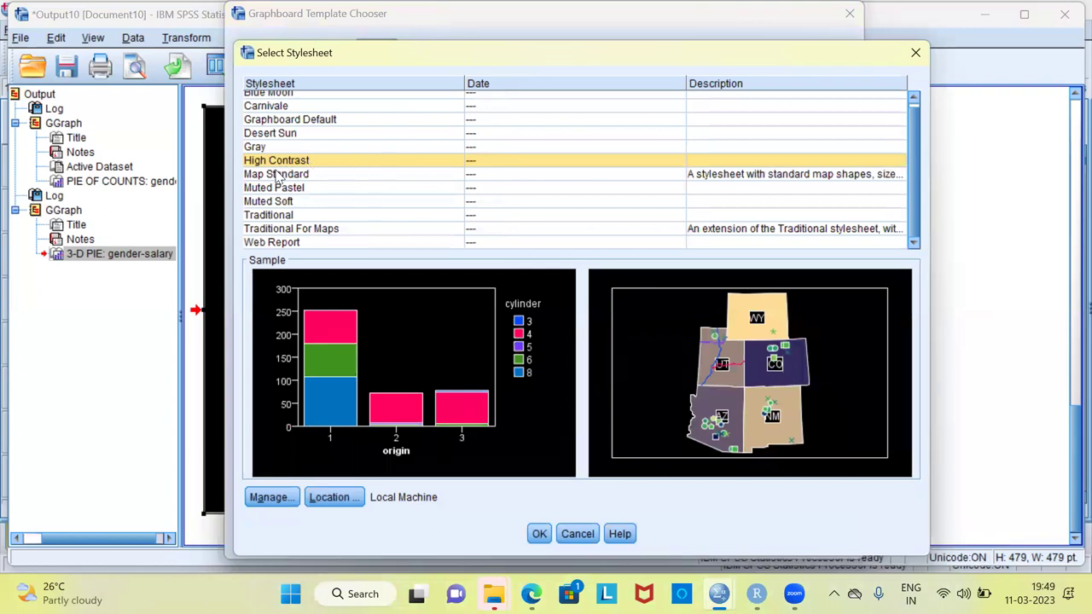
drag(912, 138, 912, 114)
click(301, 99)
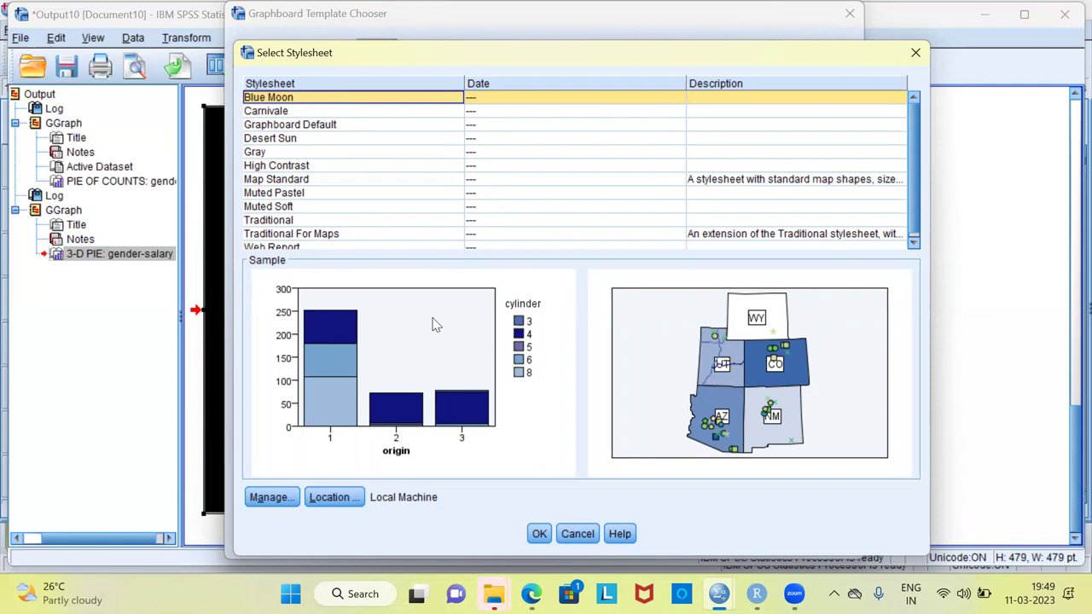
click(298, 116)
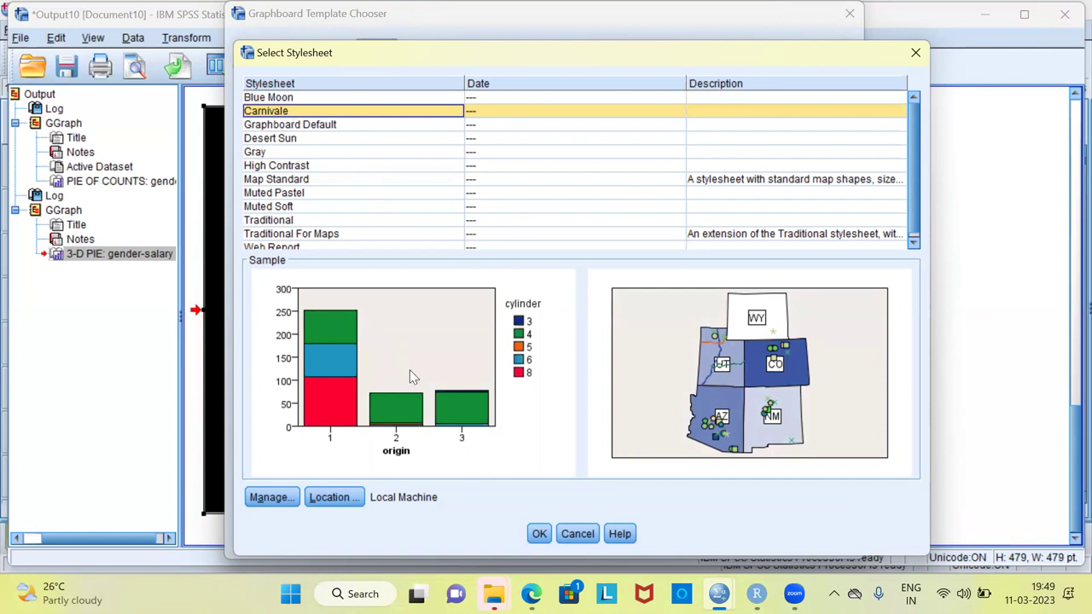
click(540, 534)
click(453, 532)
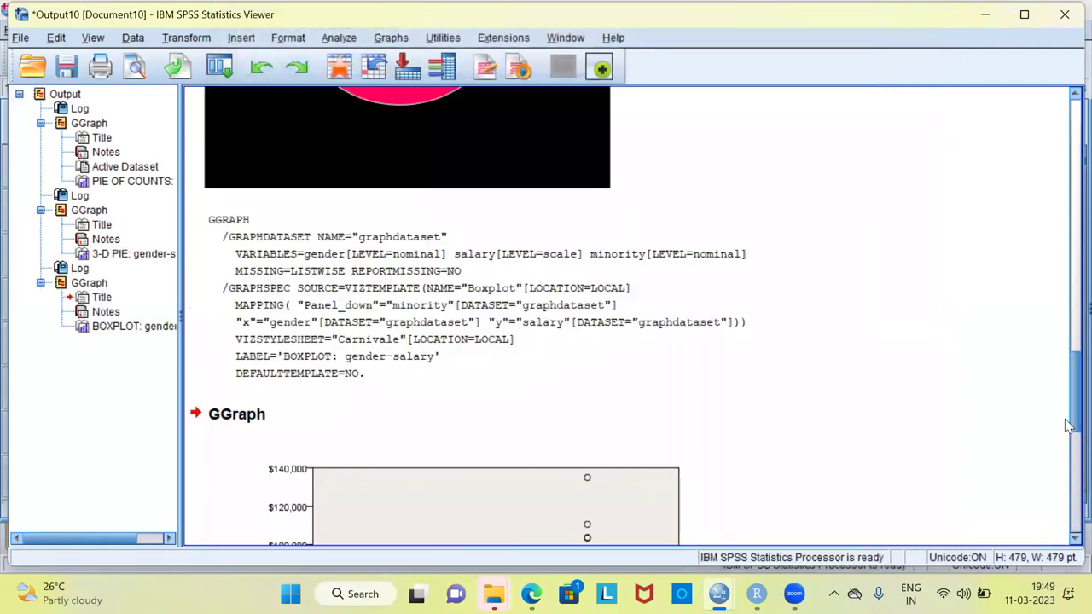
- Examine the boxplot's two Minority Classification panels in the output, comparing the salary spread and outliers of females and males
drag(1067, 425, 1067, 471)
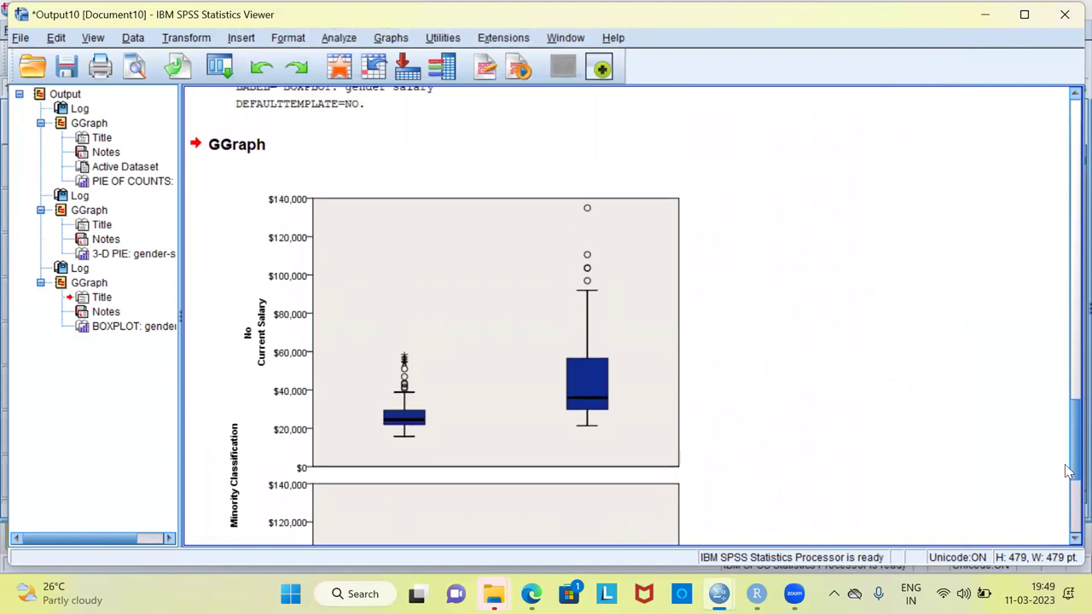
click(556, 341)
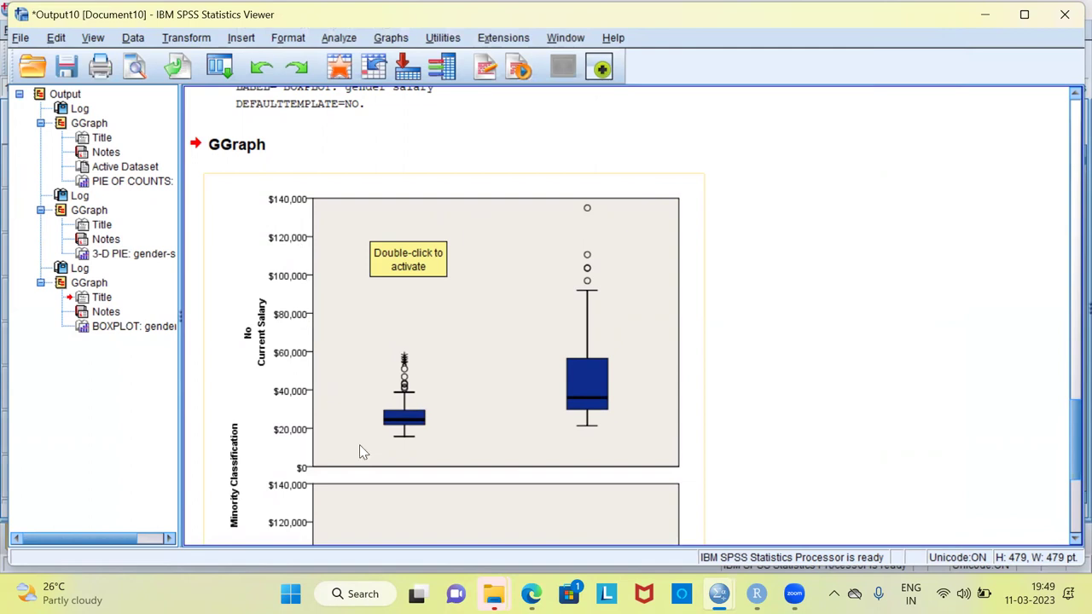
click(553, 431)
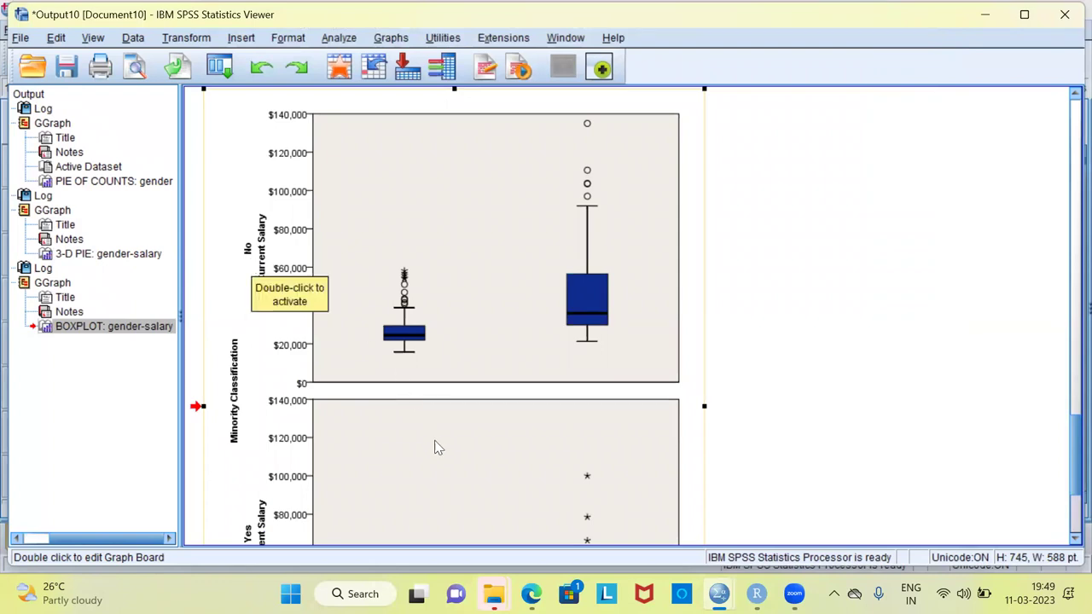
scroll(1068, 498, down, 3)
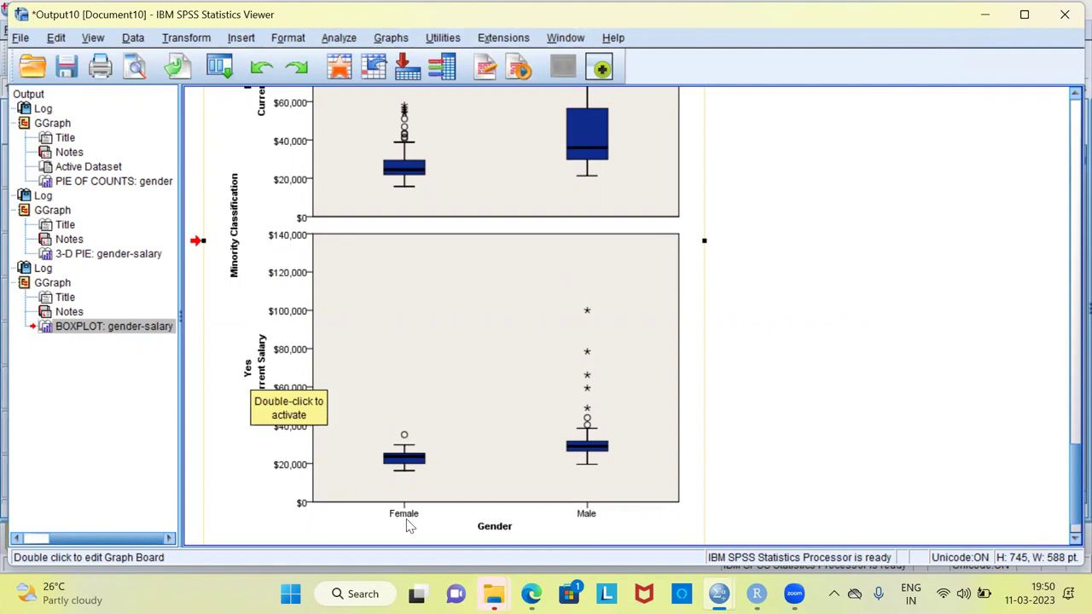
scroll(407, 520, up, 3)
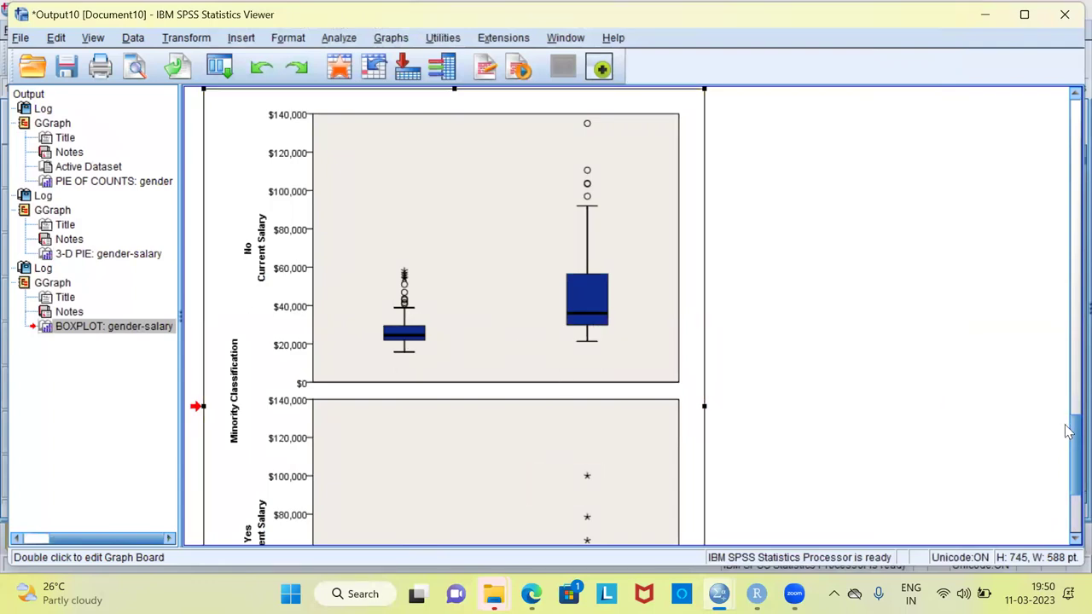
scroll(1068, 444, down, 1)
drag(1069, 444, 1068, 474)
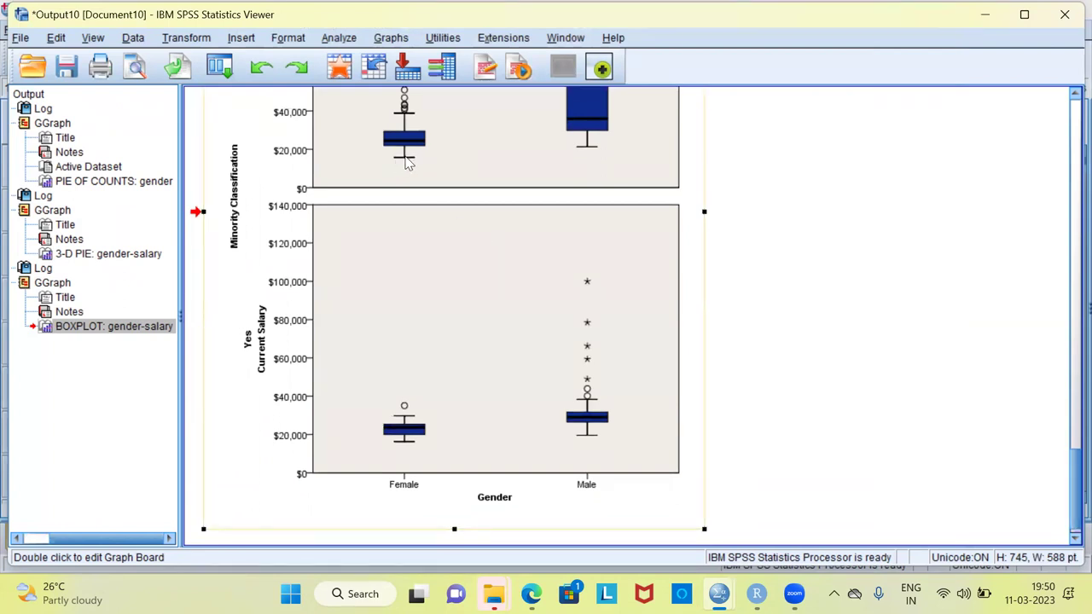
scroll(407, 162, up, 5)
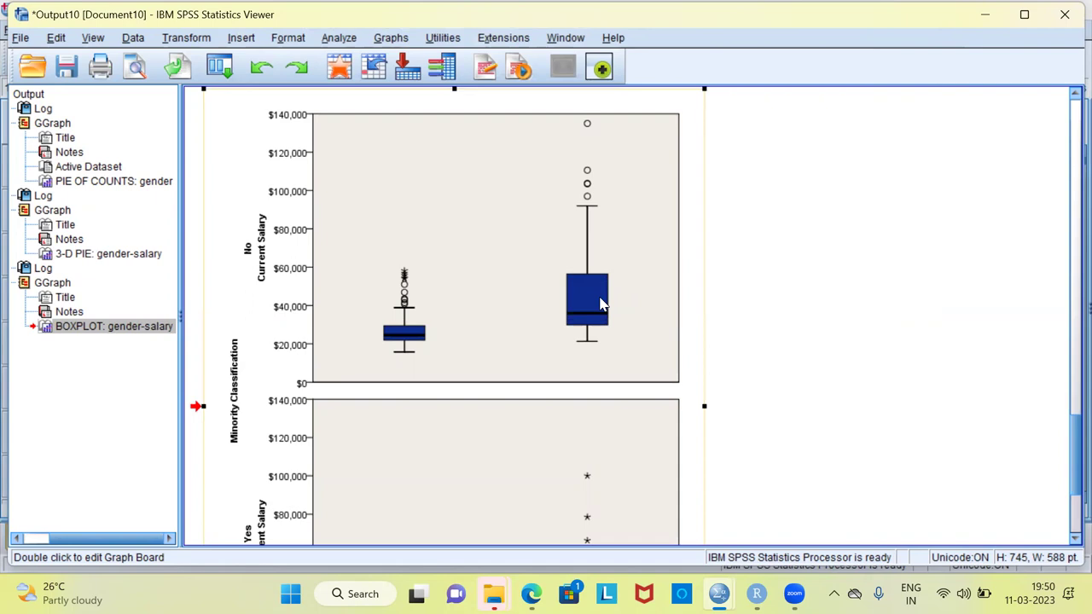
- Reopen the Graphboard Template Chooser, select Beginning Salary and Current Salary, and choose the Scatterplot template
click(394, 39)
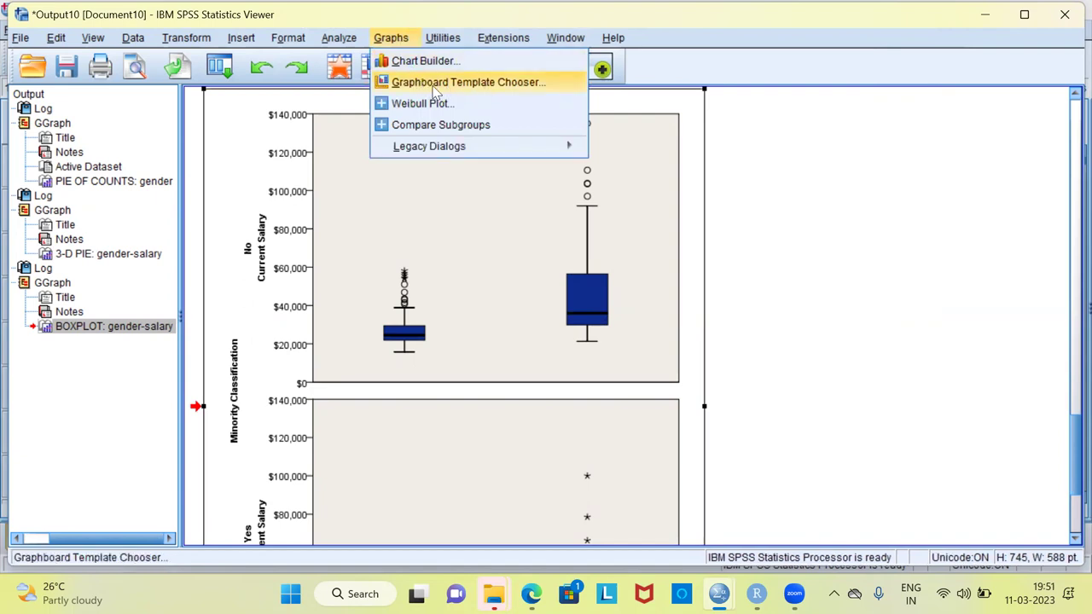
click(497, 85)
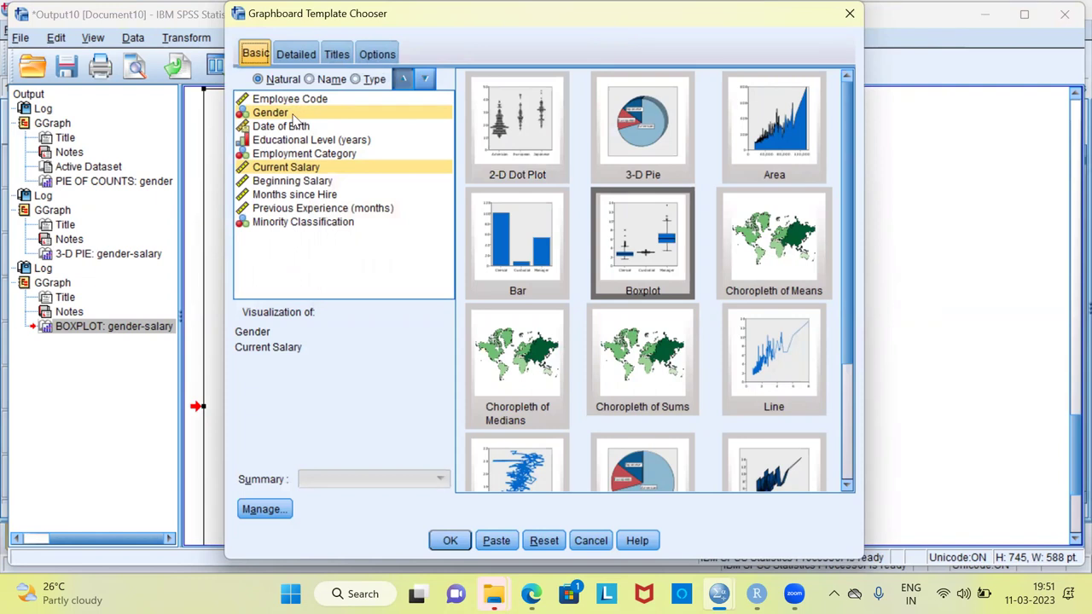
click(300, 181)
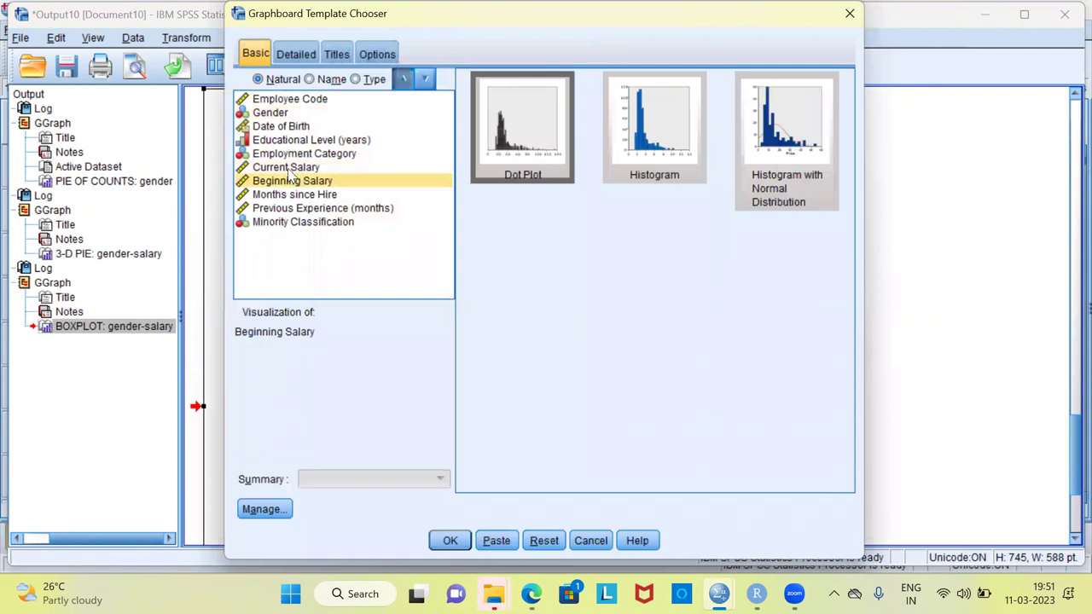
ctrl+click(290, 170)
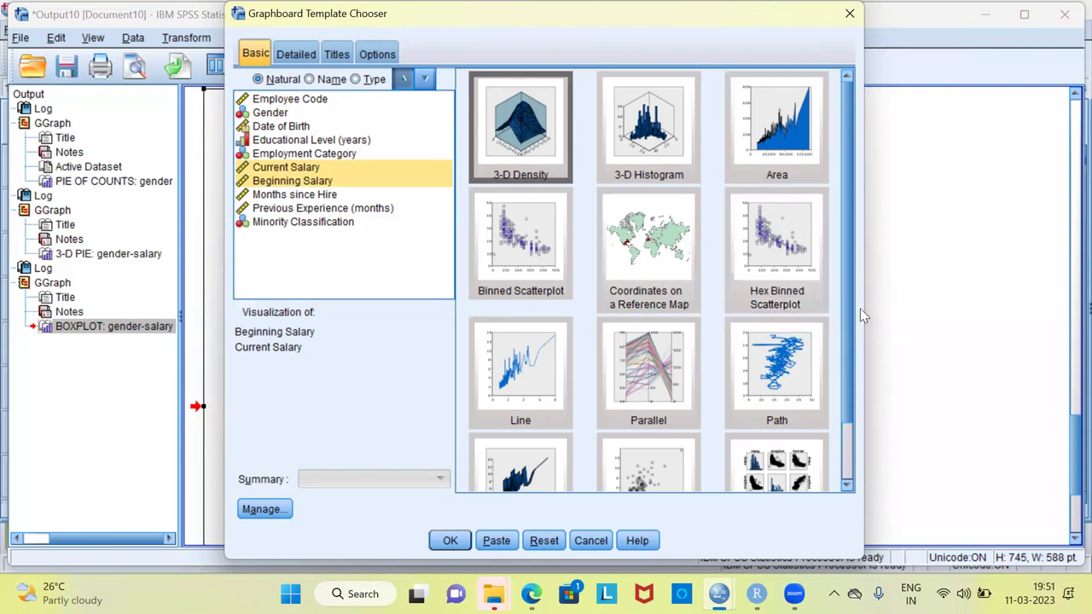
scroll(850, 342, down, 2)
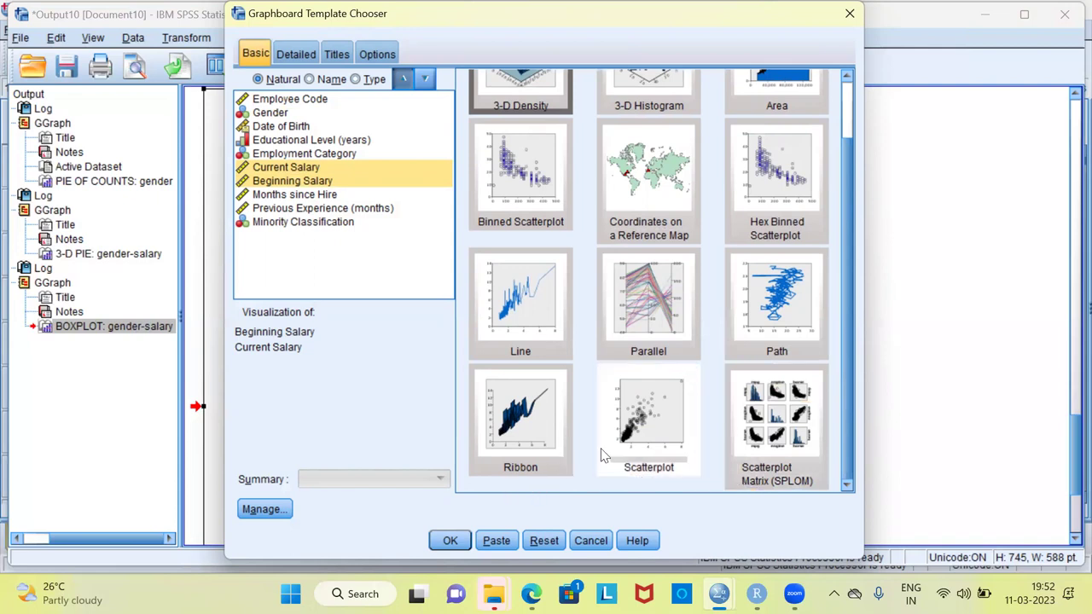
click(646, 445)
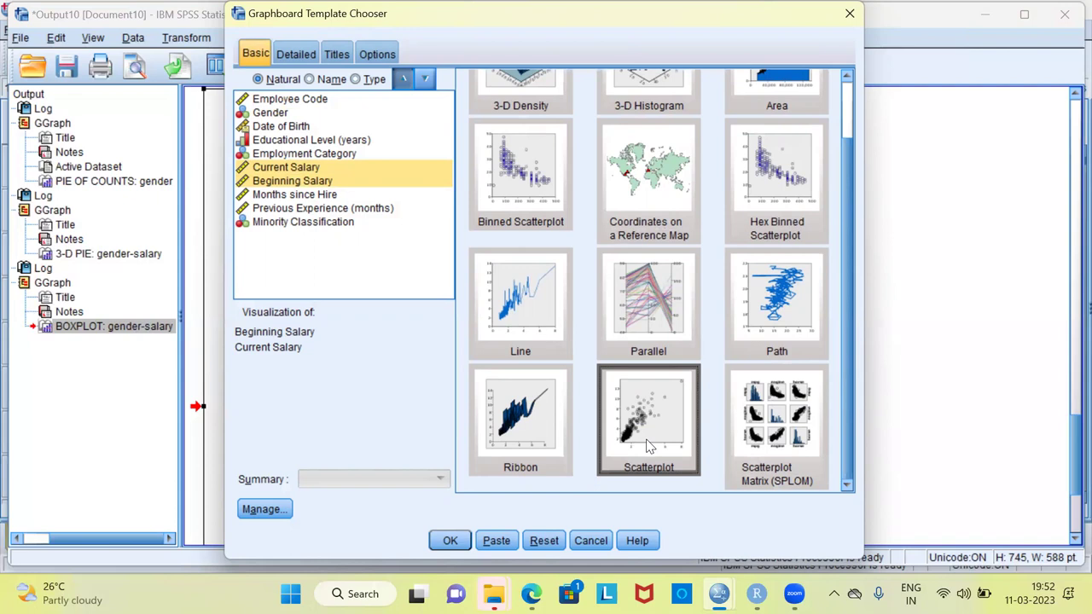
- Assign Gender as the scatterplot's data label
click(305, 56)
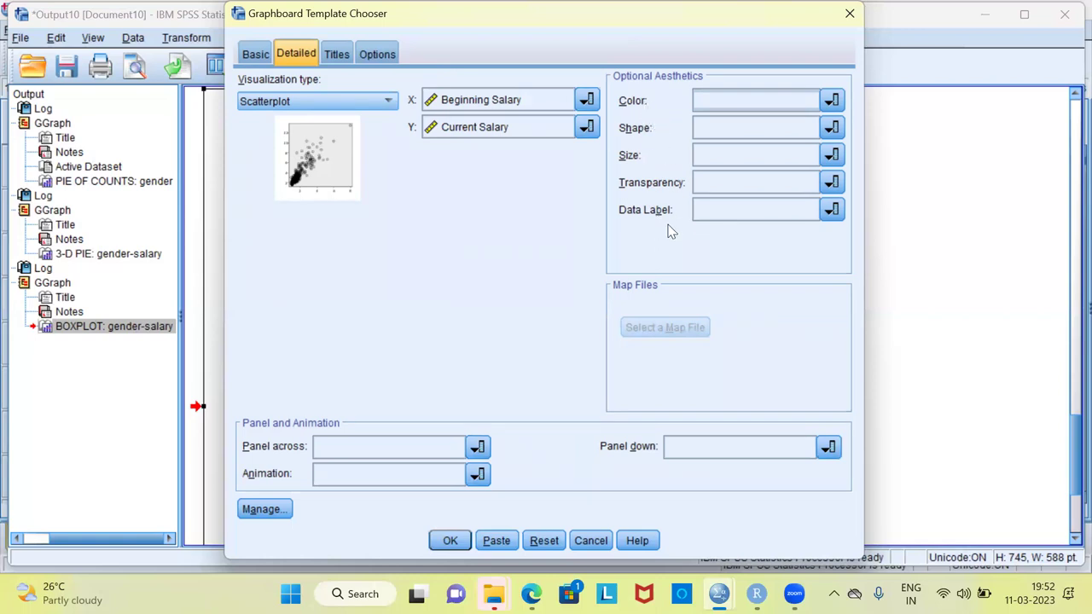
click(831, 211)
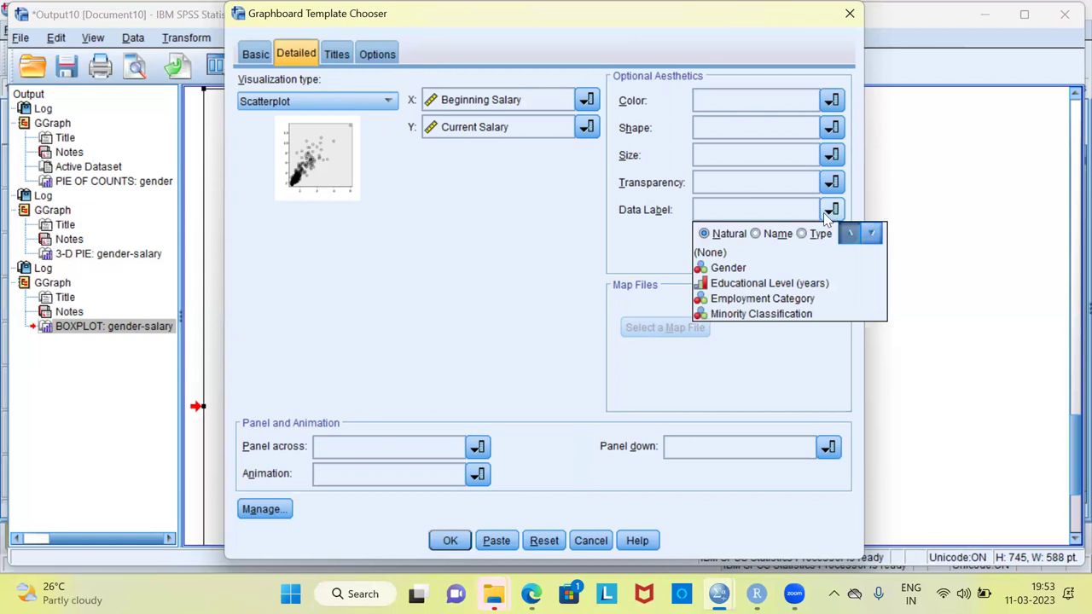
click(755, 267)
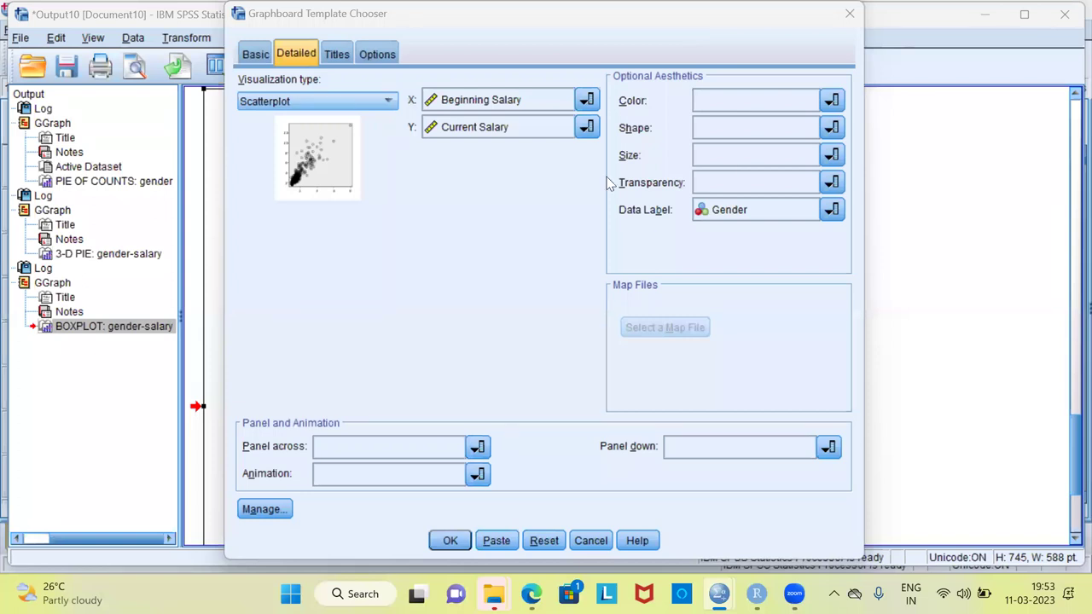
- Apply the Desert Sun stylesheet and generate the scatterplot of Current Salary against Beginning Salary
click(388, 62)
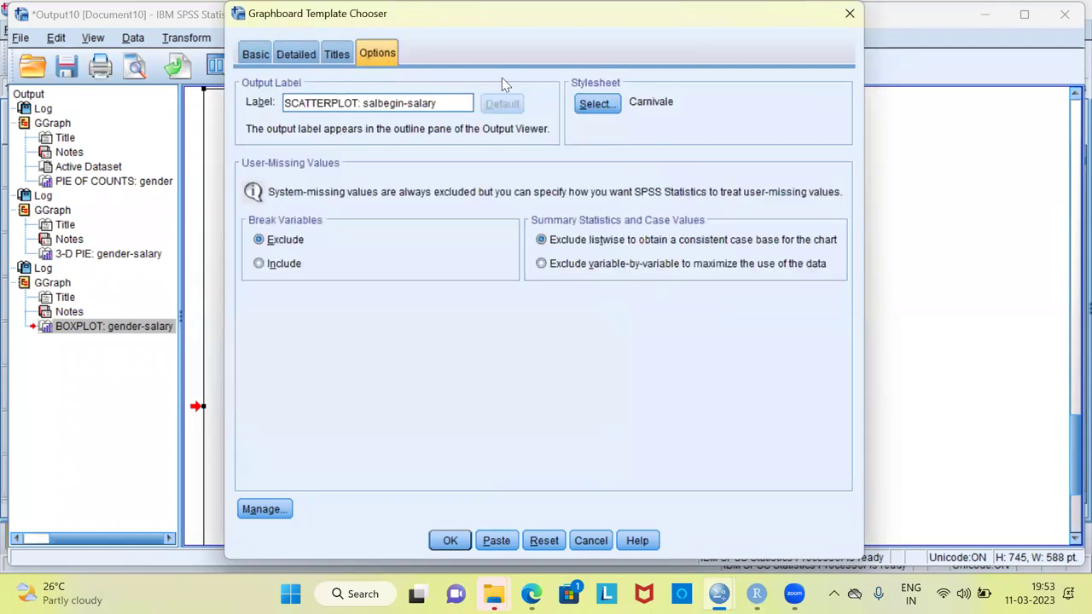
click(612, 101)
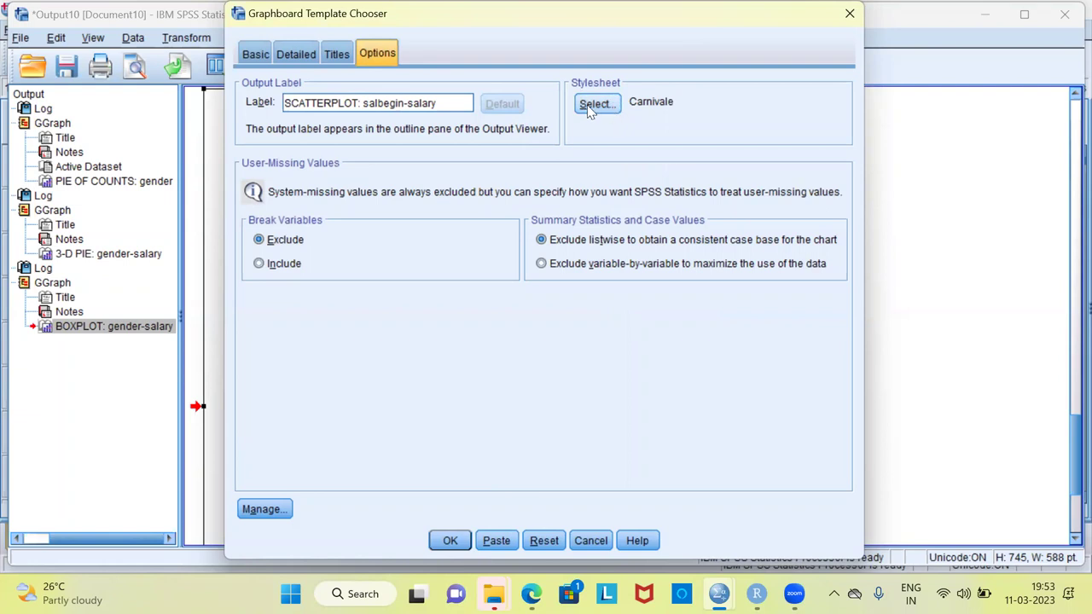
click(593, 105)
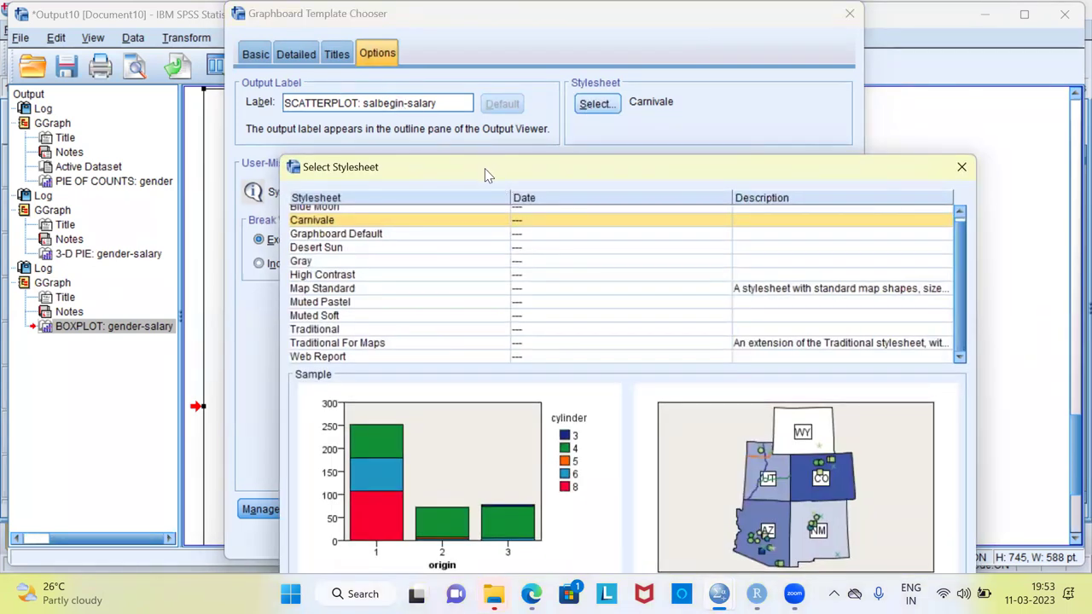
drag(484, 168, 372, 25)
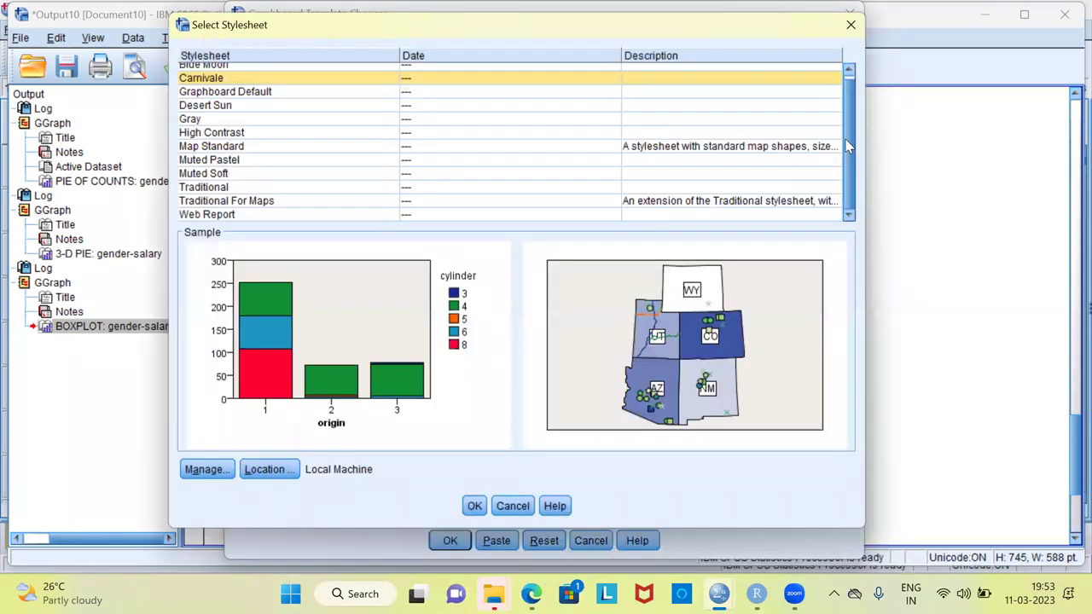
drag(847, 146, 850, 113)
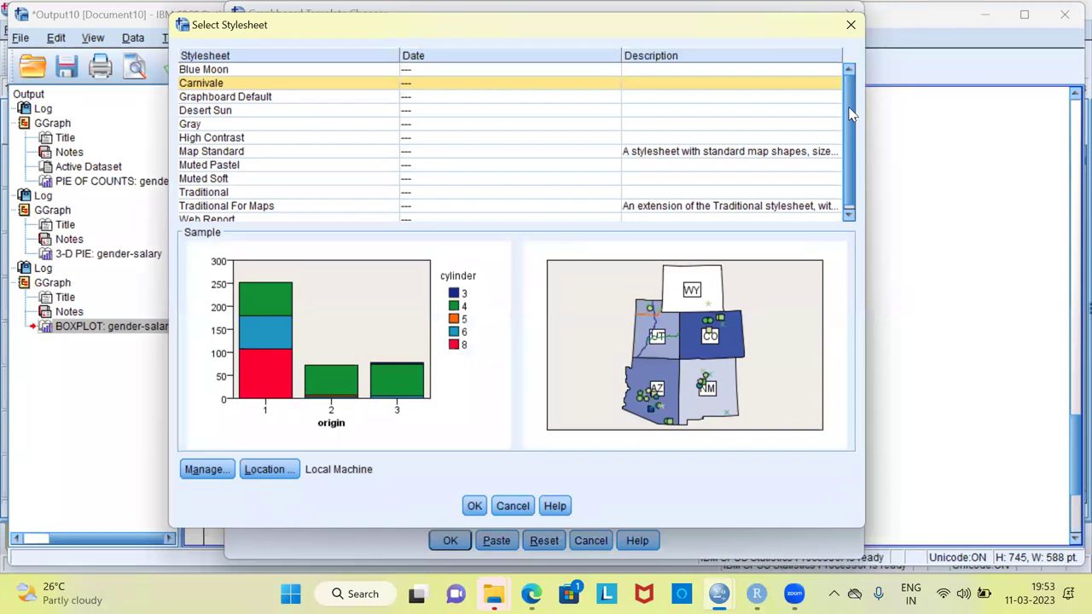
click(240, 114)
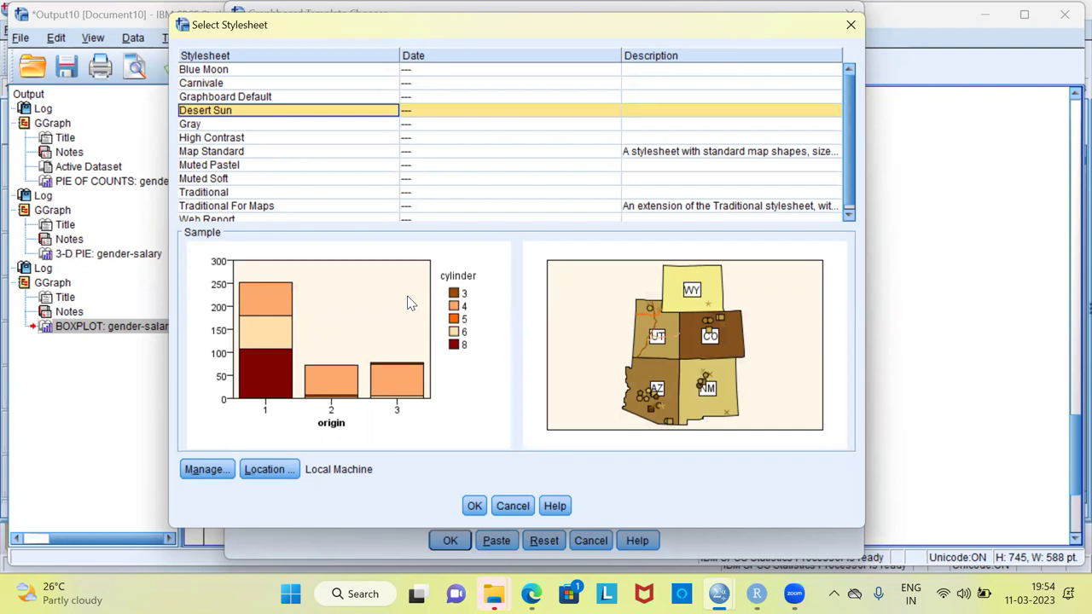
click(474, 506)
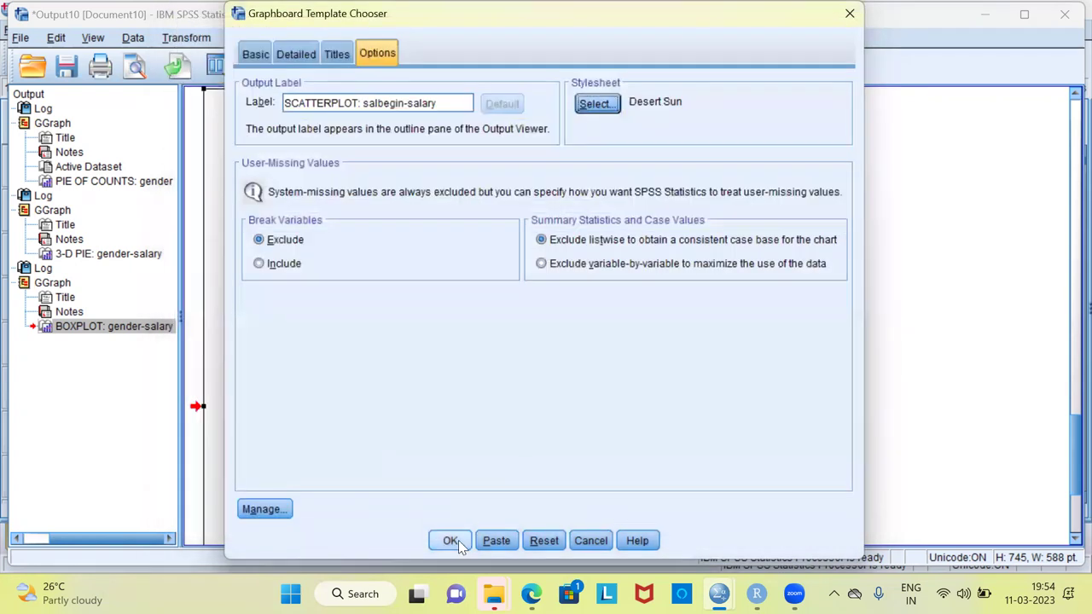
click(459, 540)
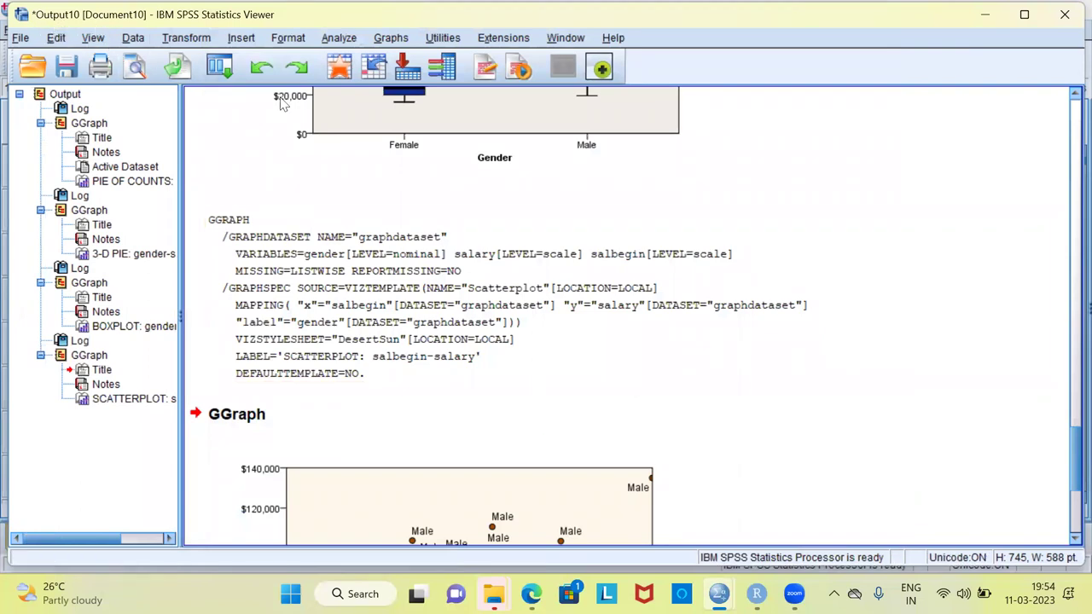
- Select the salary scatterplot in the output, examine its gender-labelled points and try to activate the chart for editing
drag(1069, 465, 1069, 510)
click(644, 399)
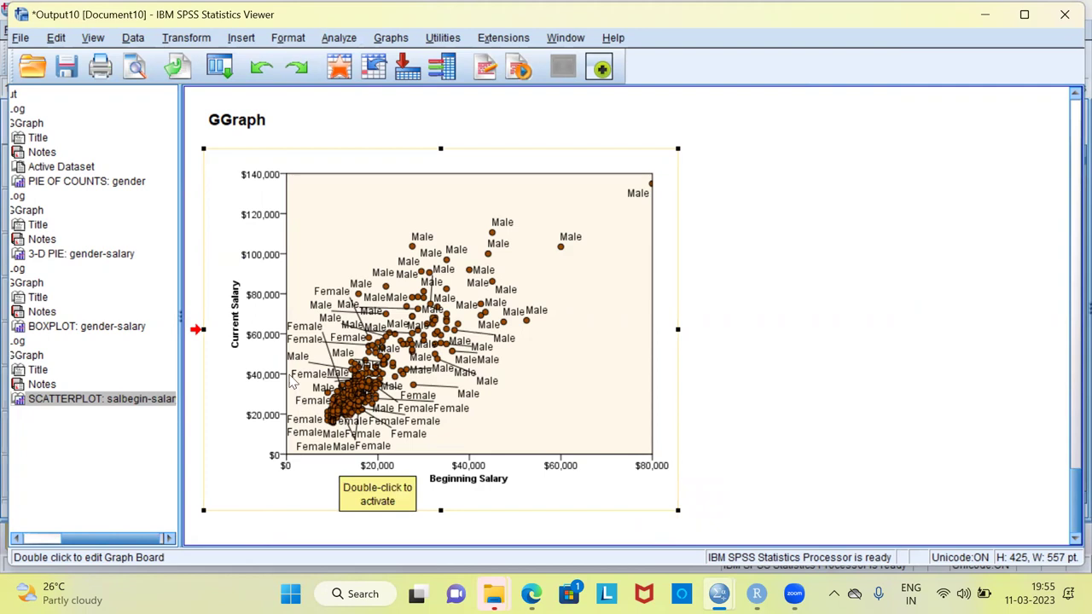
double_click(324, 398)
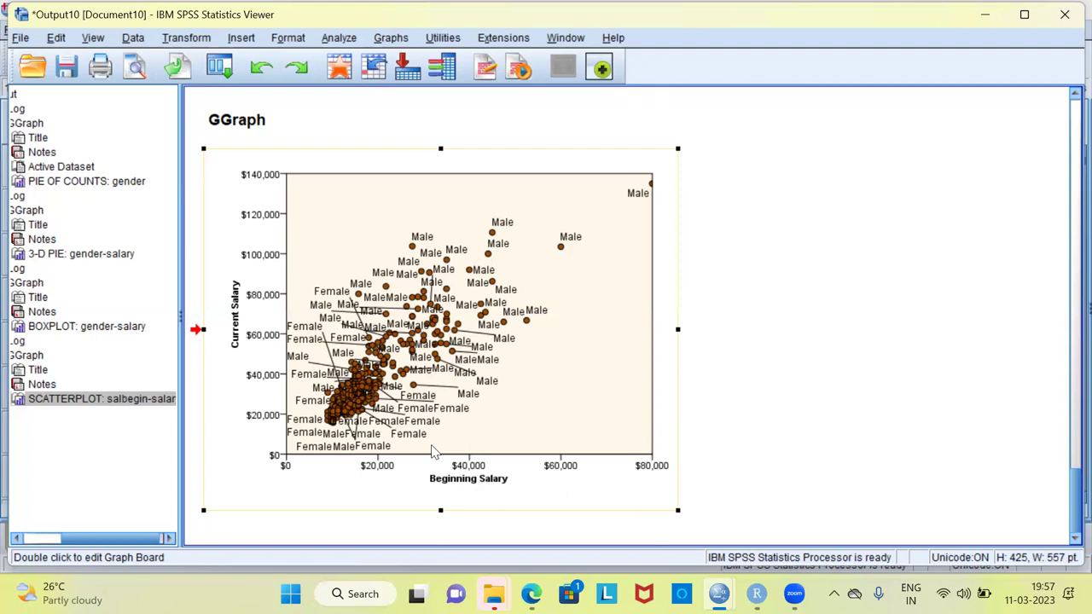
double_click(305, 249)
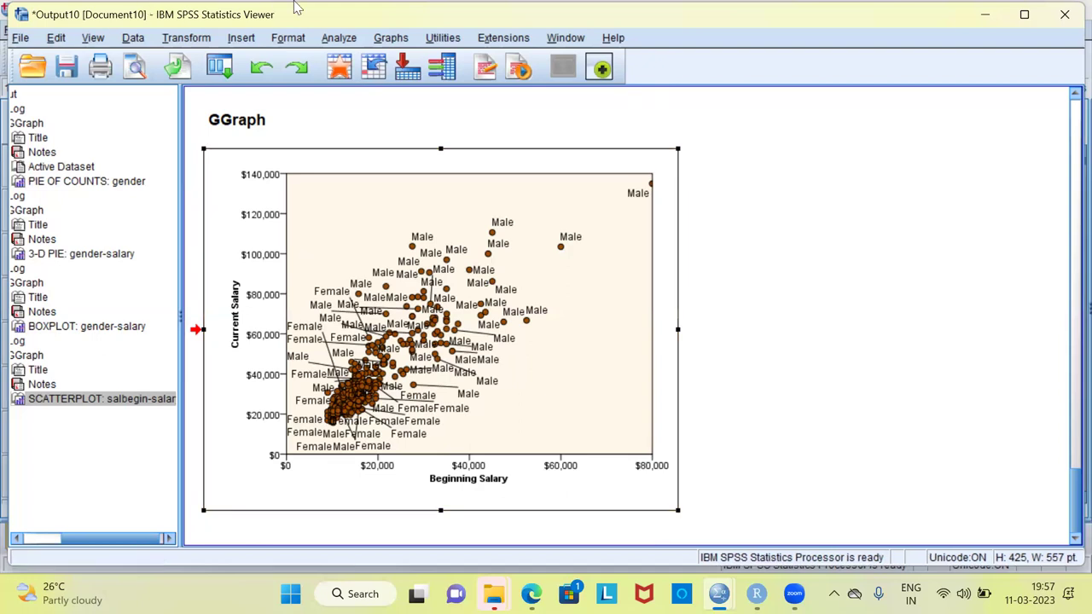